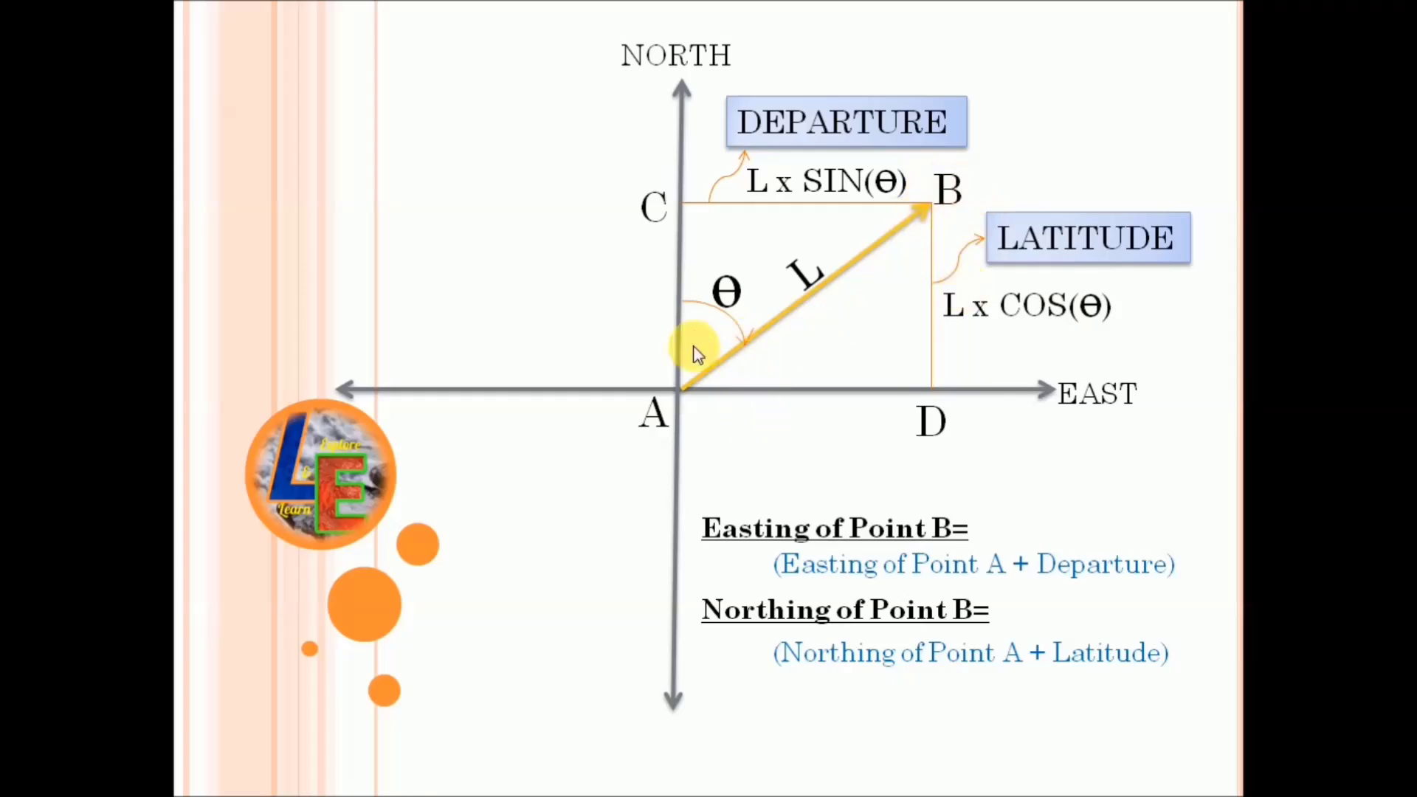
# Switch from the PowerPoint slide show to the Dist Bearing to Map.xlsx workbook
pyautogui.hotkey('alt', 'Tab')
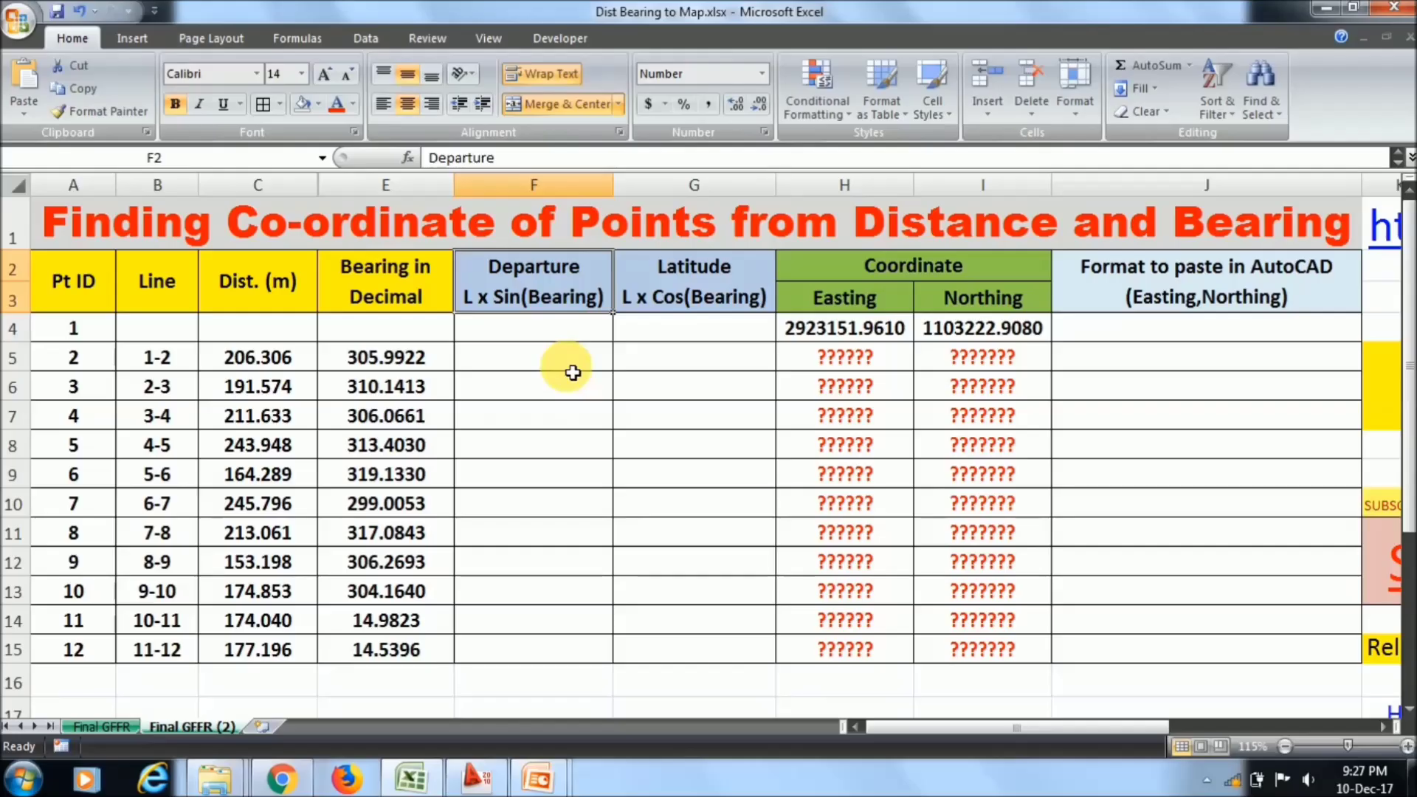
# Enter =C5*SIN(RADIANS(E5)) in F5 to get line 1-2's departure of -166.9217
pyautogui.click(575, 374)
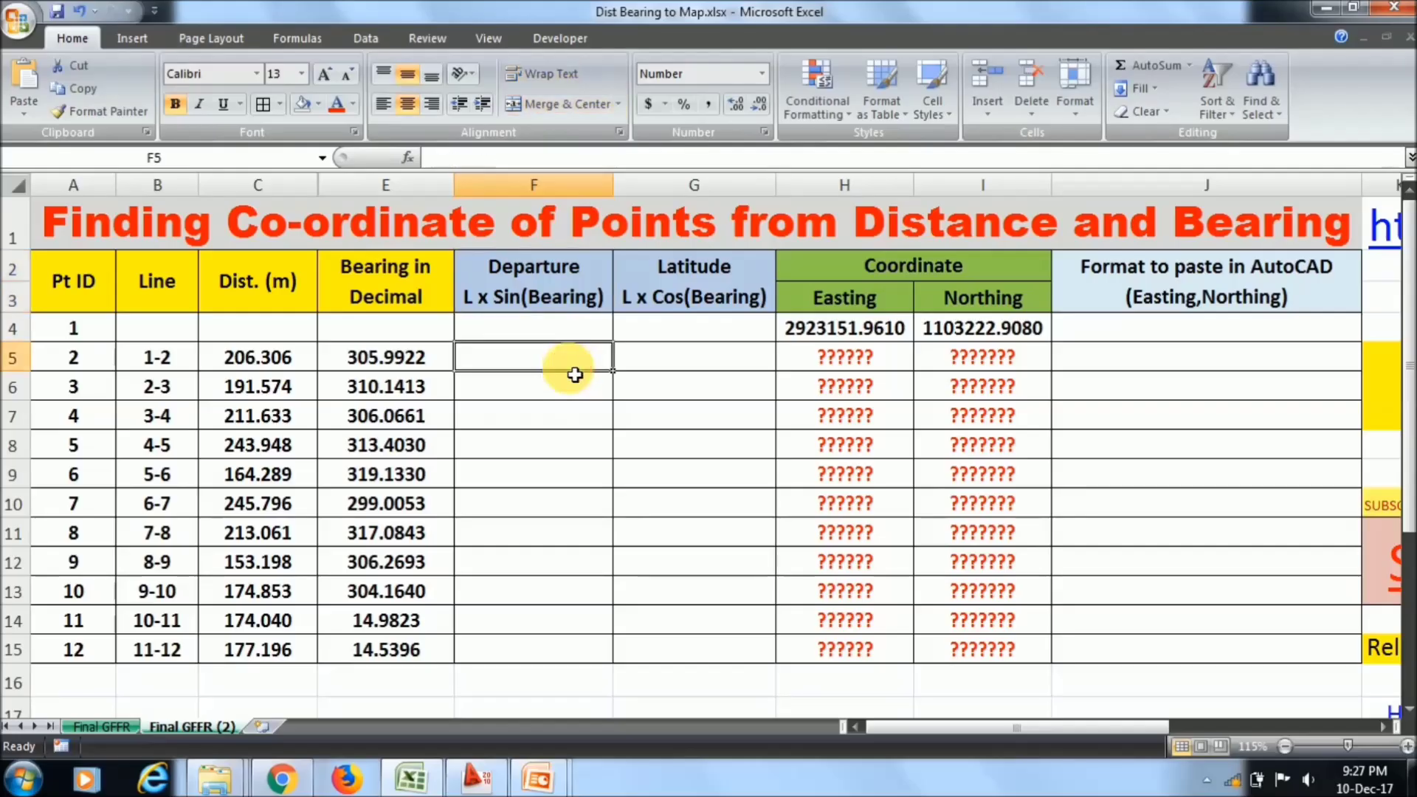
pyautogui.click(541, 302)
pyautogui.click(546, 356)
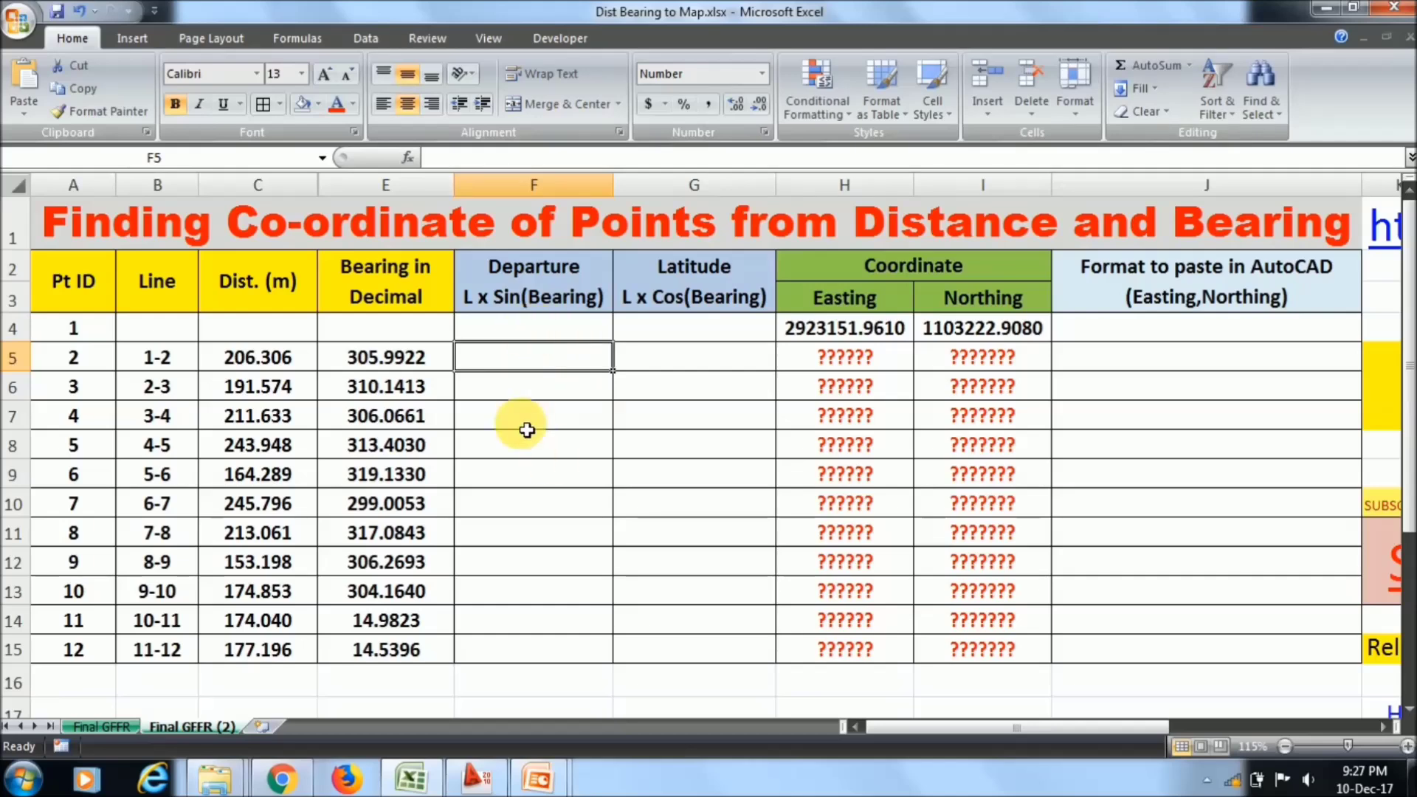
pyautogui.write('=')
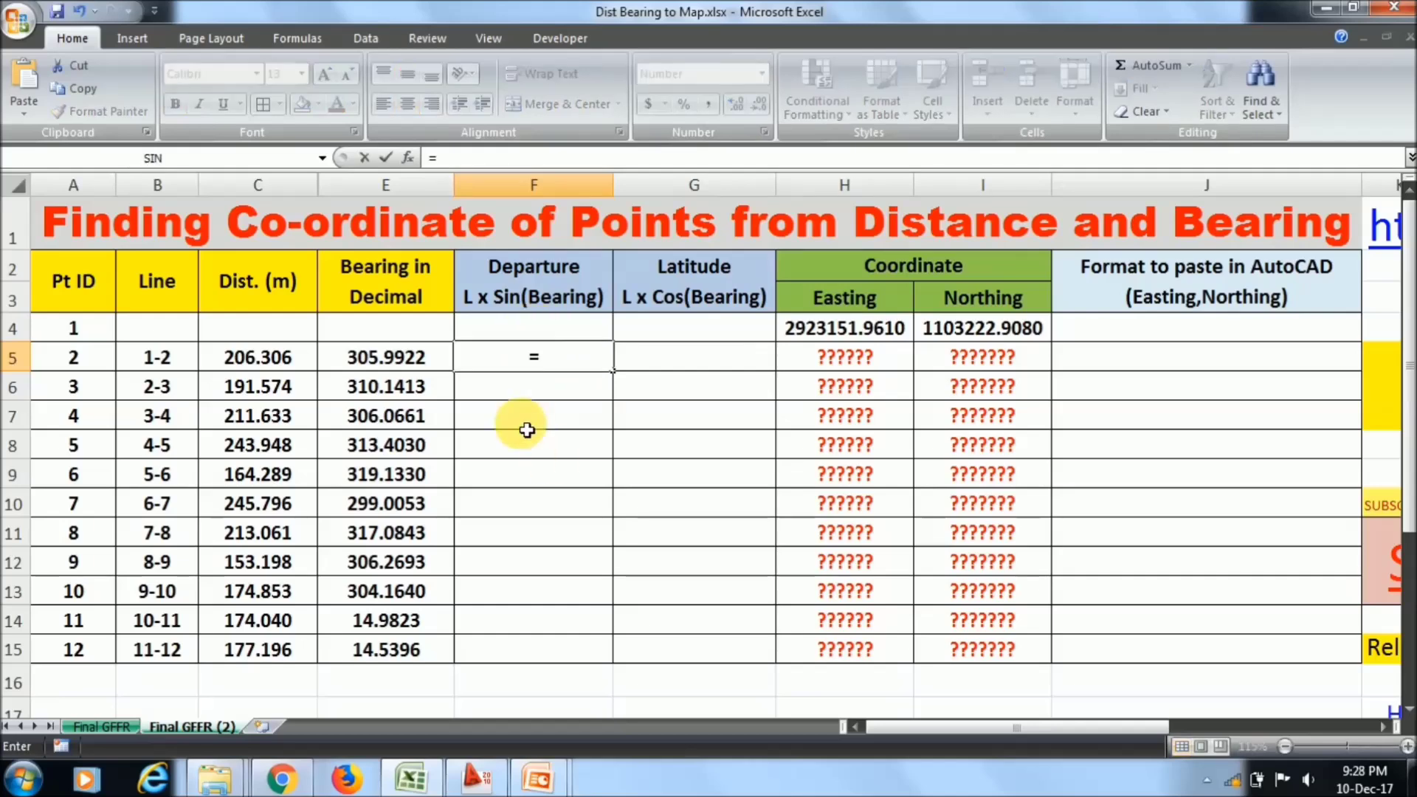
pyautogui.click(273, 367)
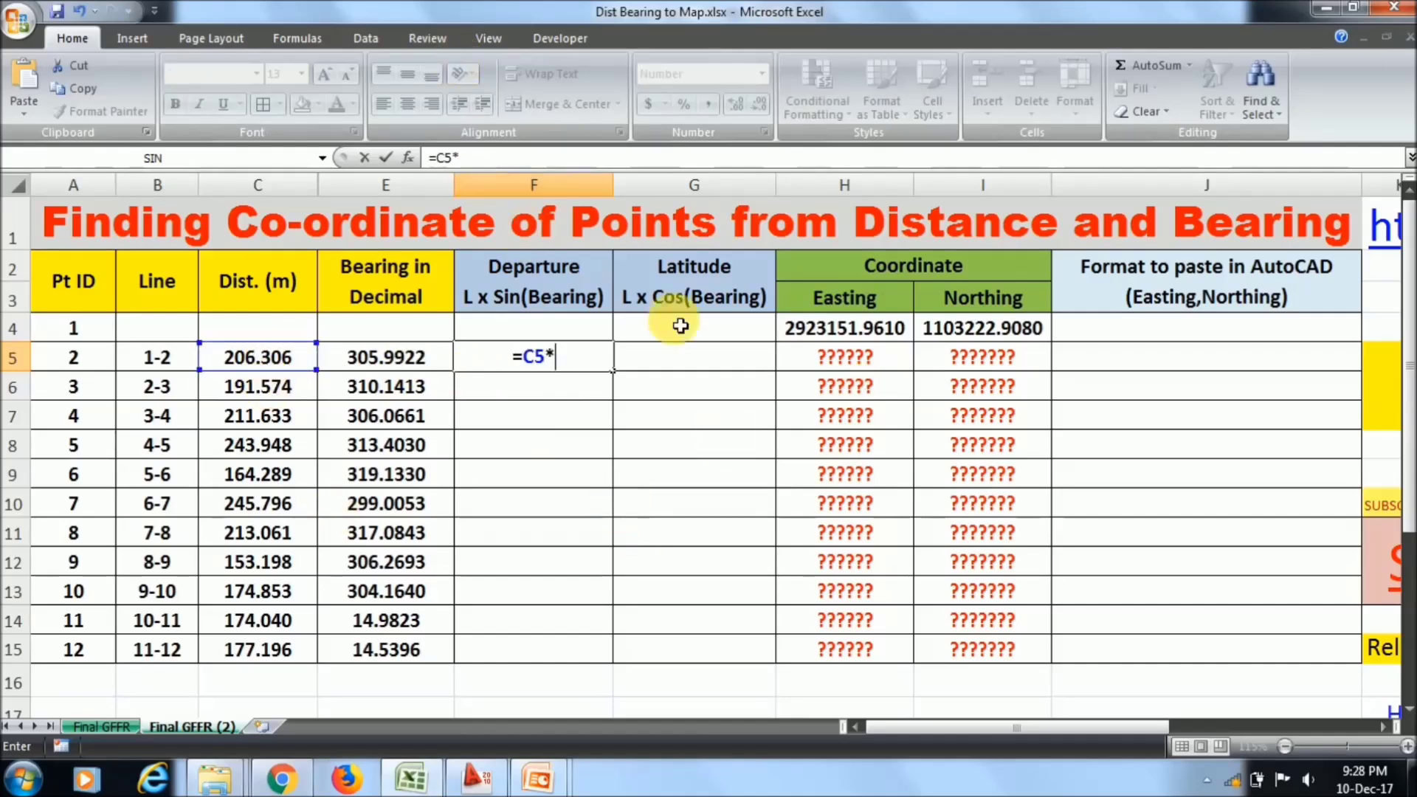
pyautogui.click(552, 360)
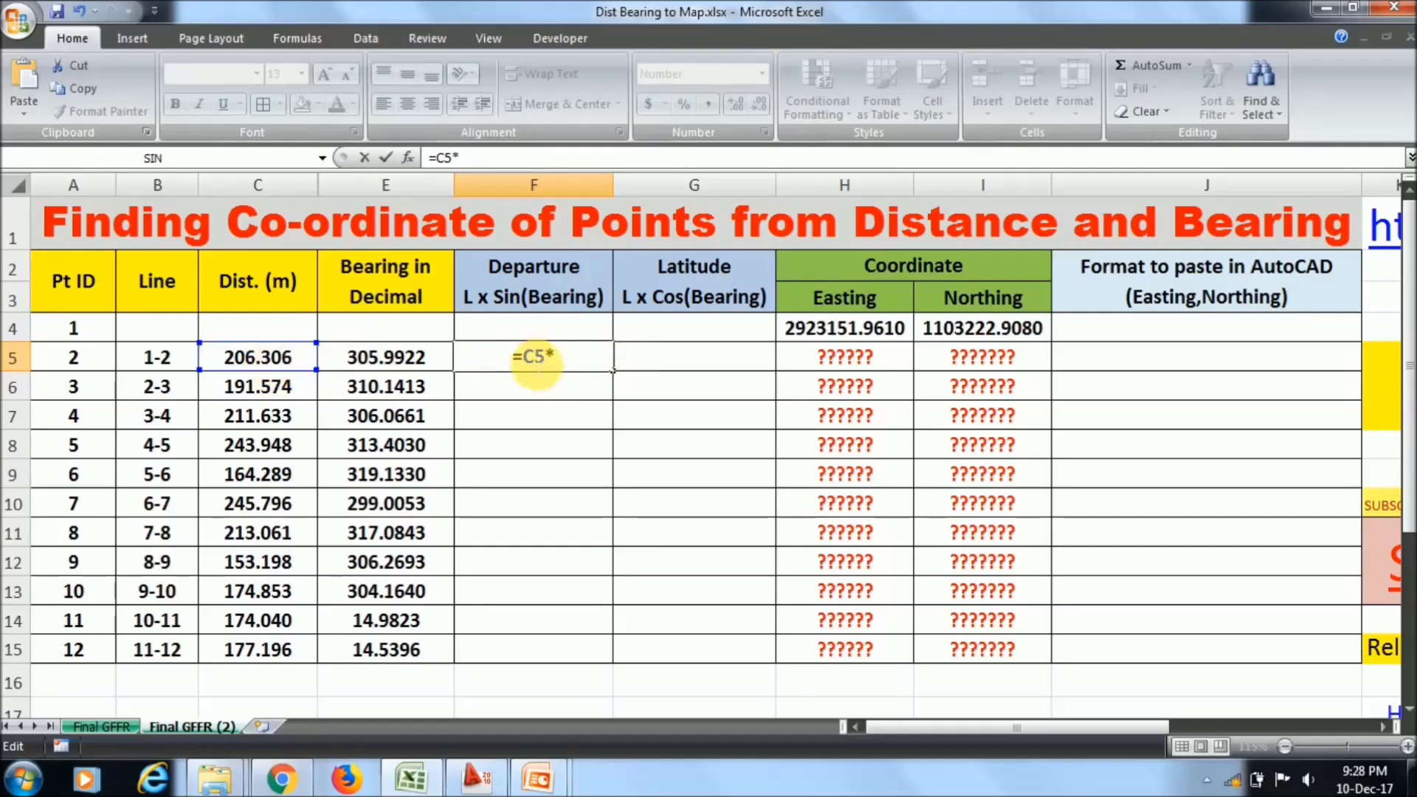
pyautogui.write('SIN')
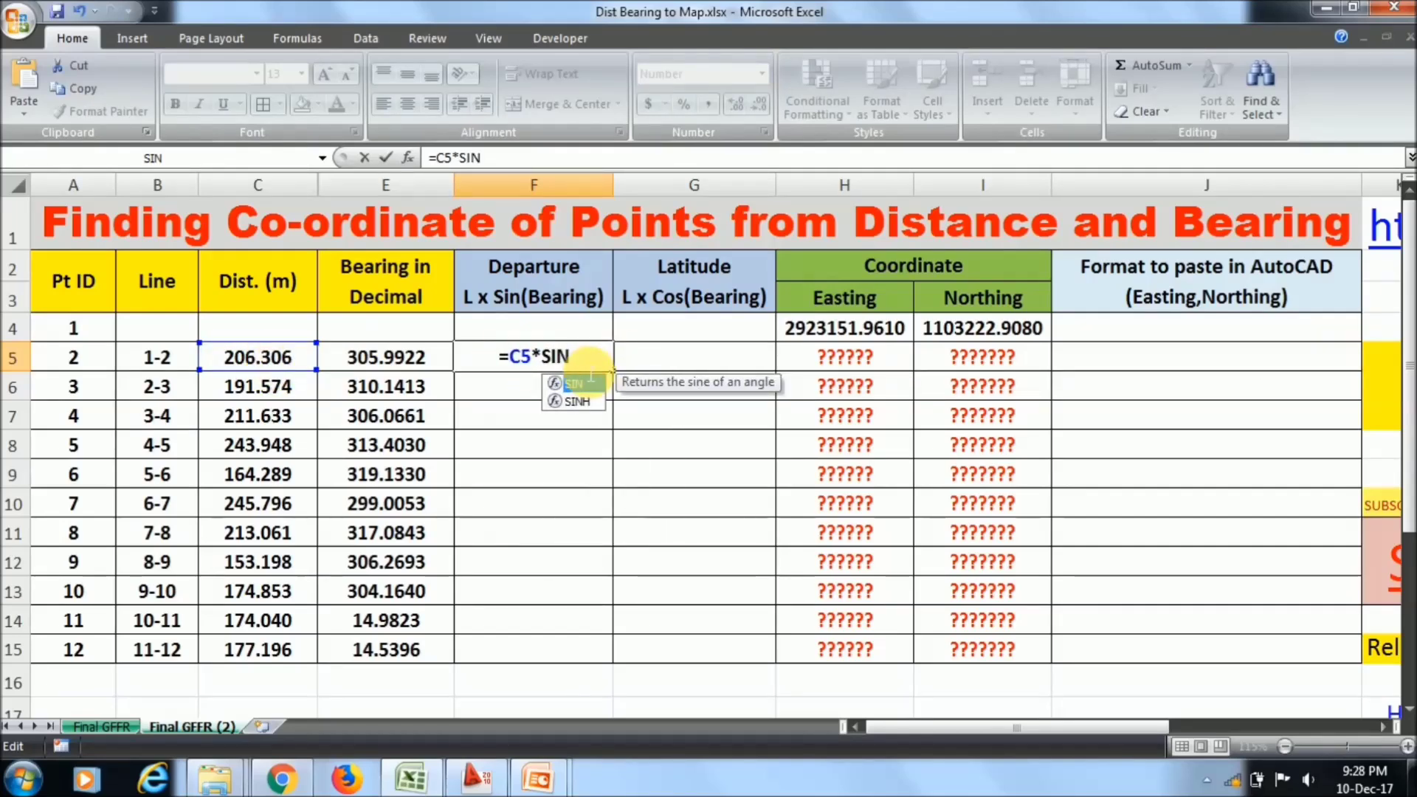
pyautogui.doubleClick(592, 377)
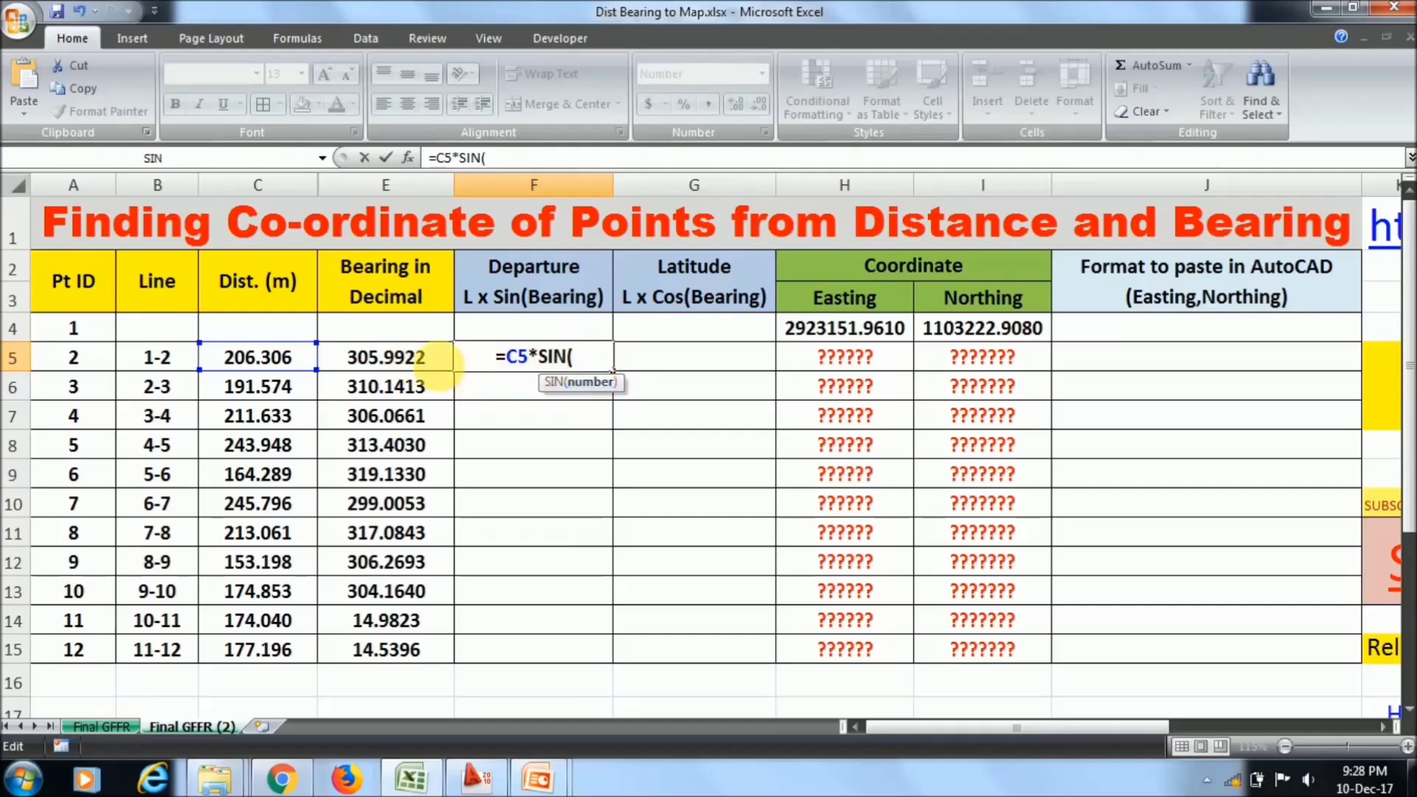
pyautogui.write('RA')
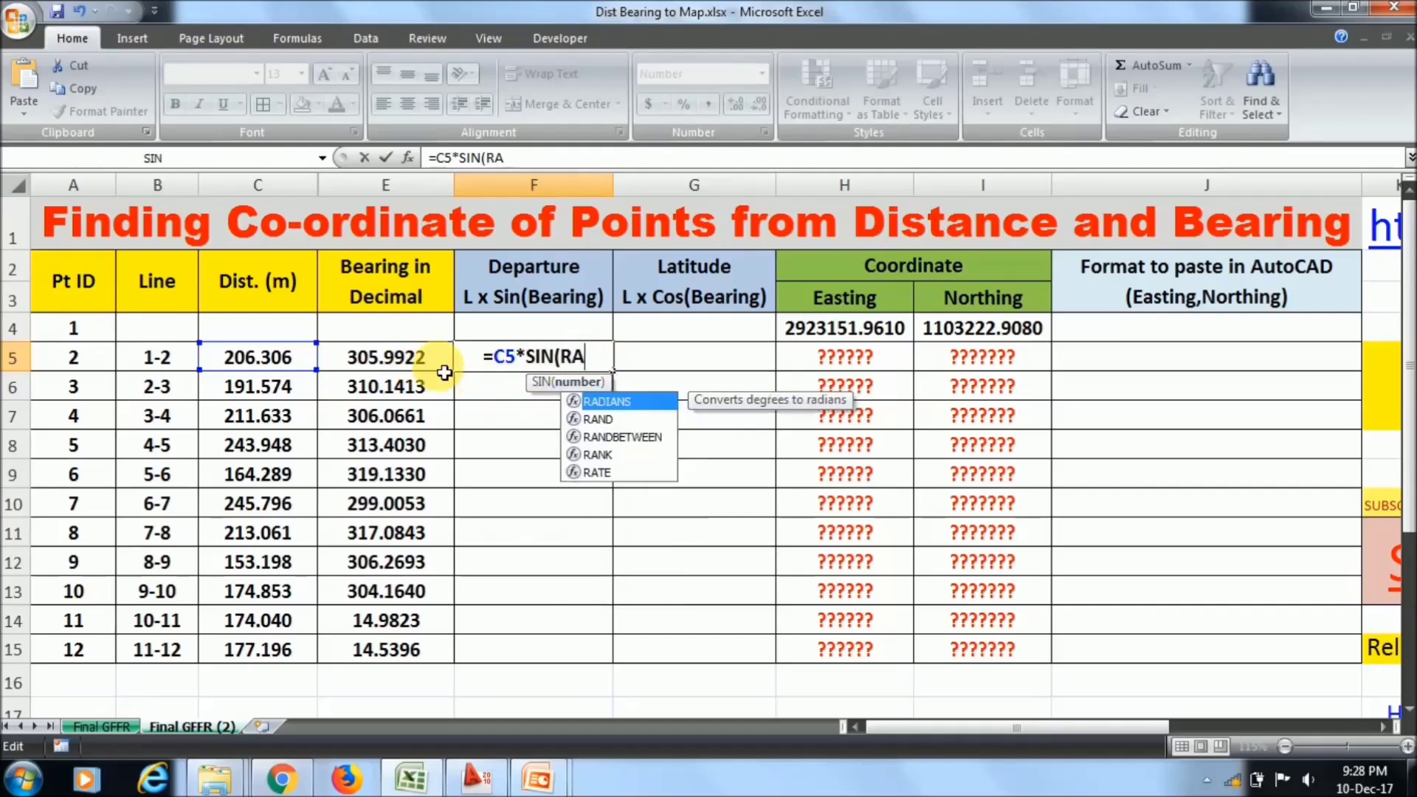
pyautogui.doubleClick(647, 402)
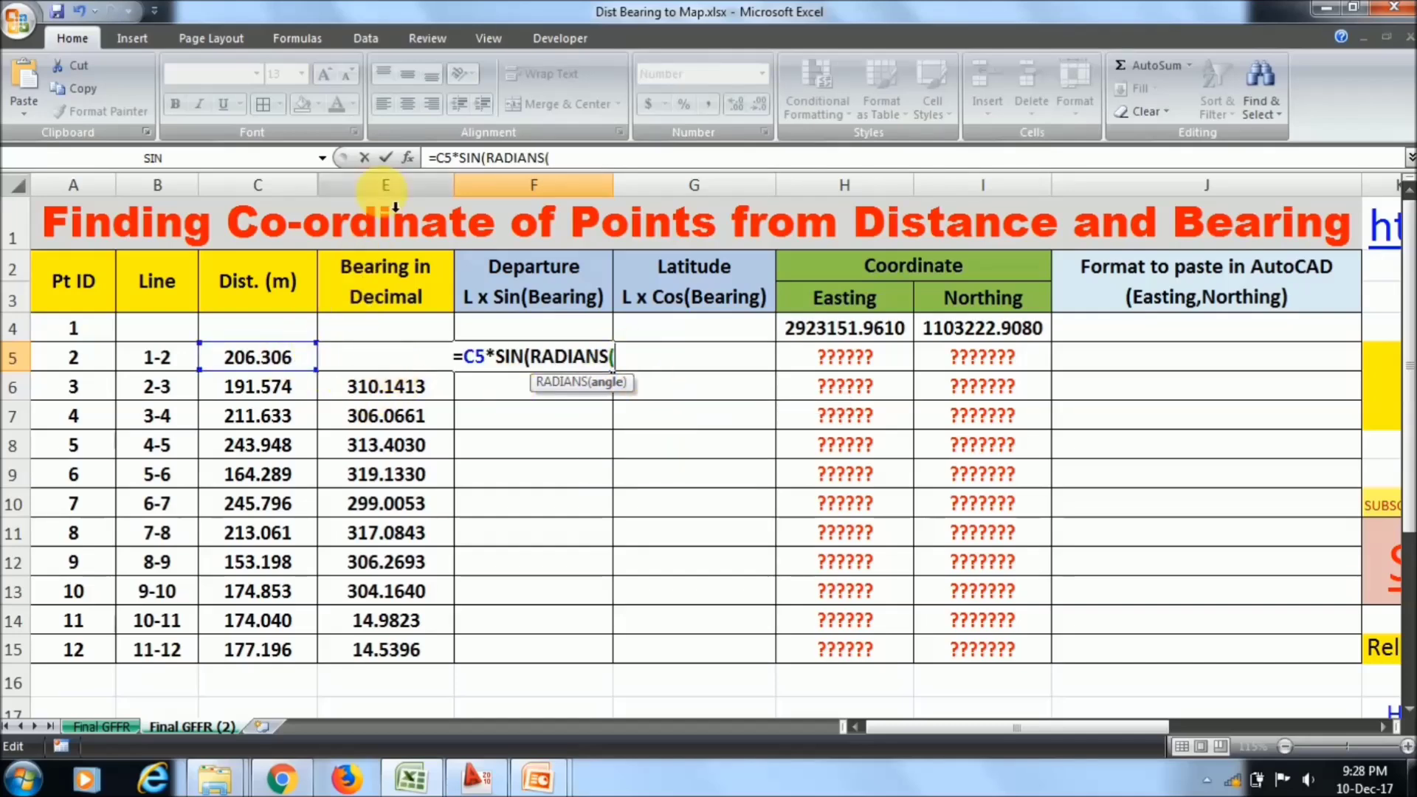
pyautogui.write('E5')
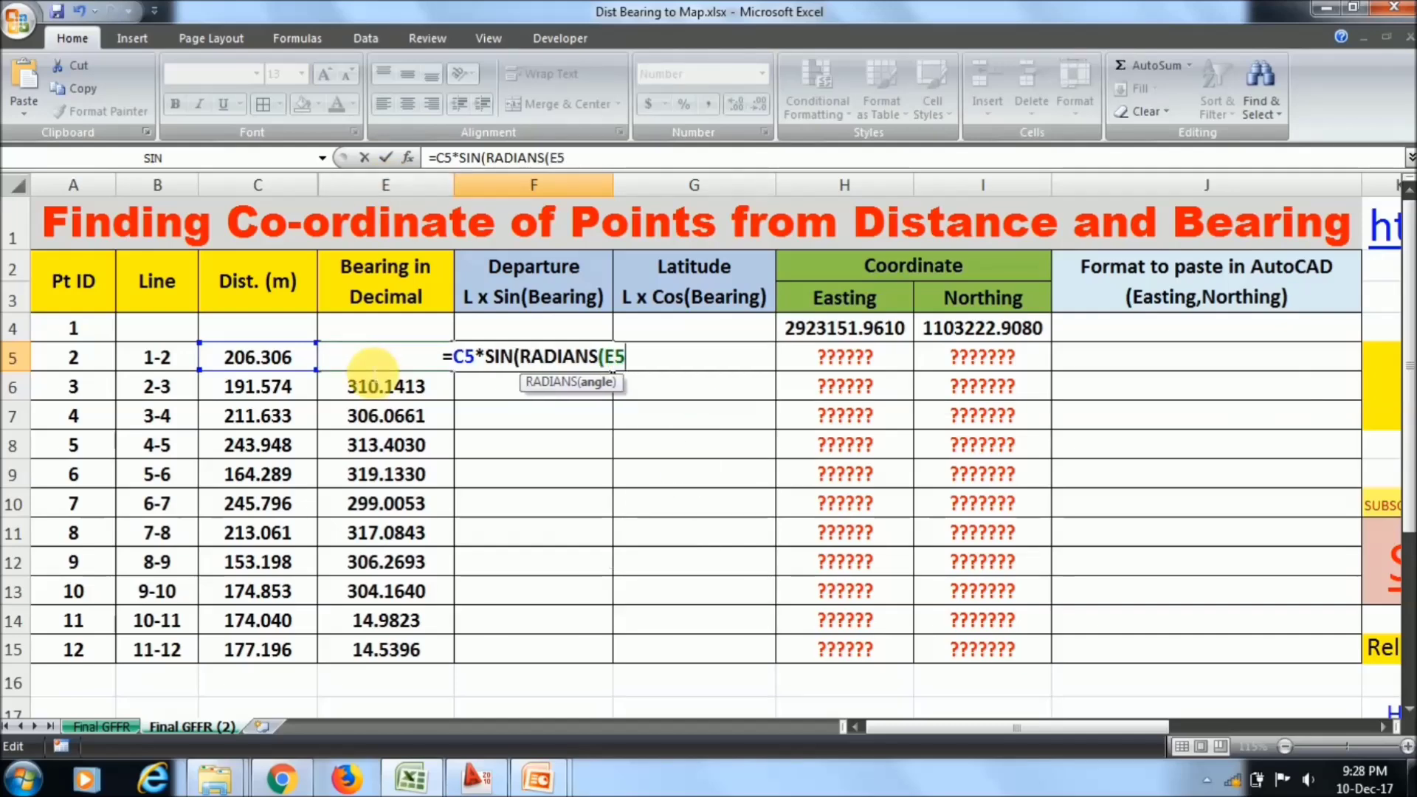
pyautogui.write(')')
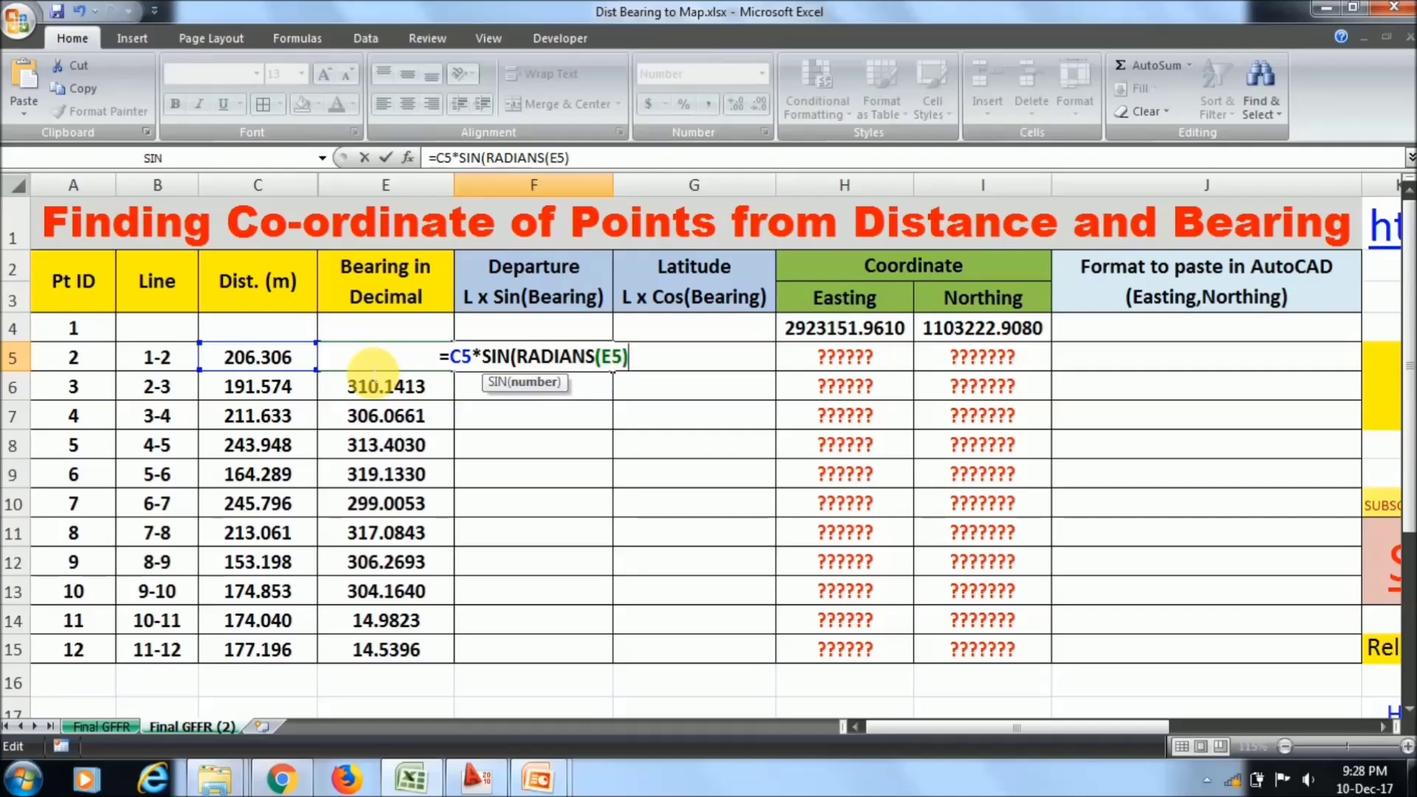
pyautogui.write(')')
pyautogui.press('Return')
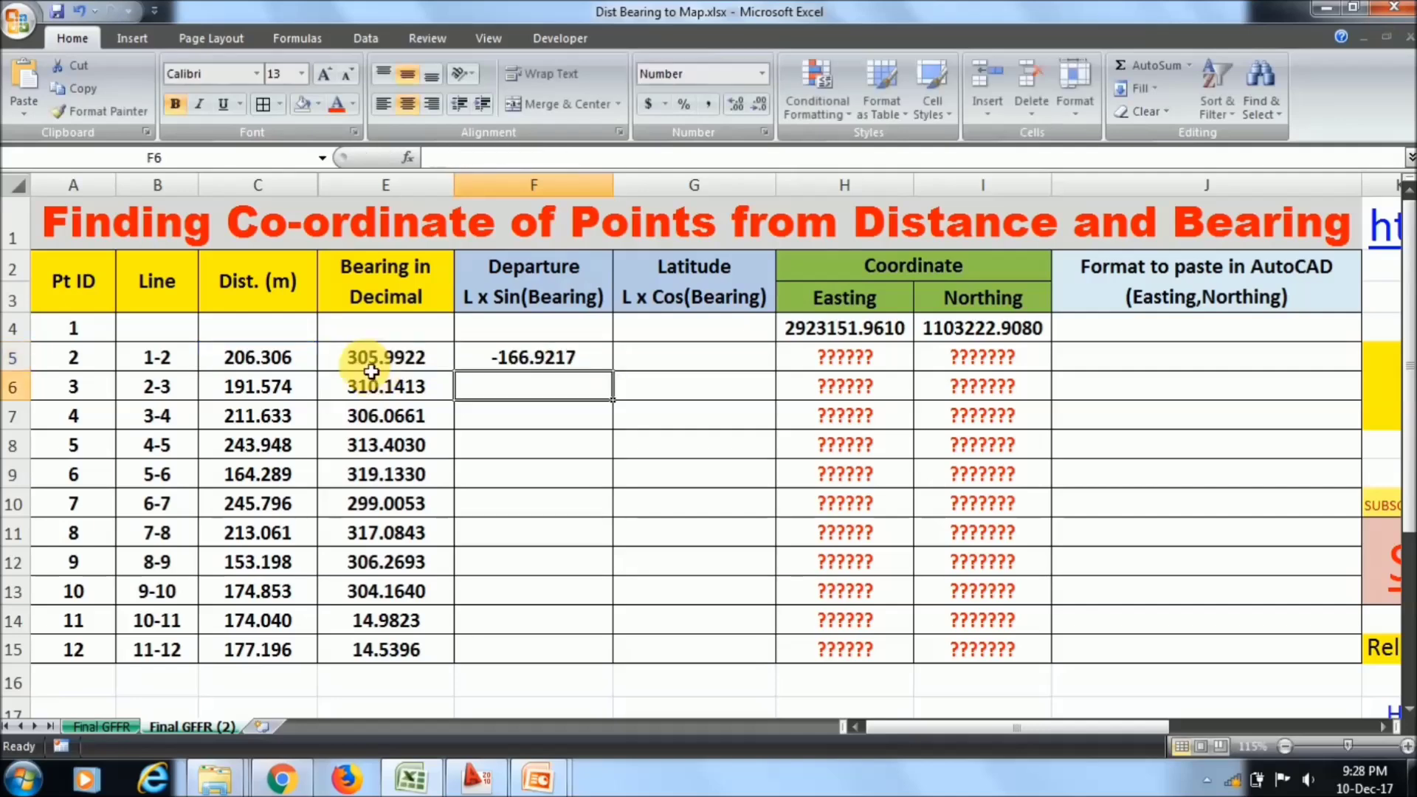
# Review the F5 departure formula against the C5 distance and E5 bearing
pyautogui.click(558, 357)
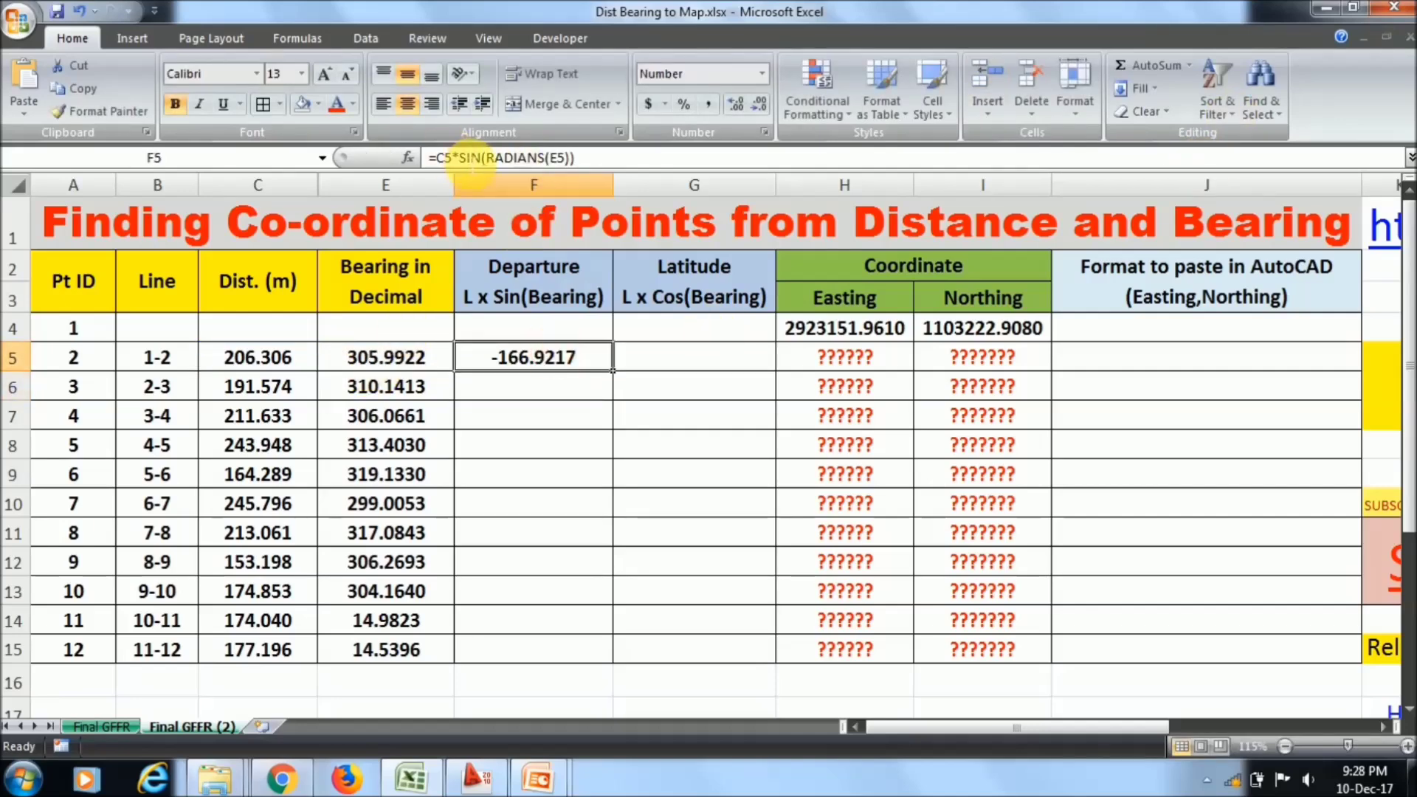
pyautogui.click(273, 358)
pyautogui.click(404, 364)
pyautogui.click(528, 292)
pyautogui.click(531, 357)
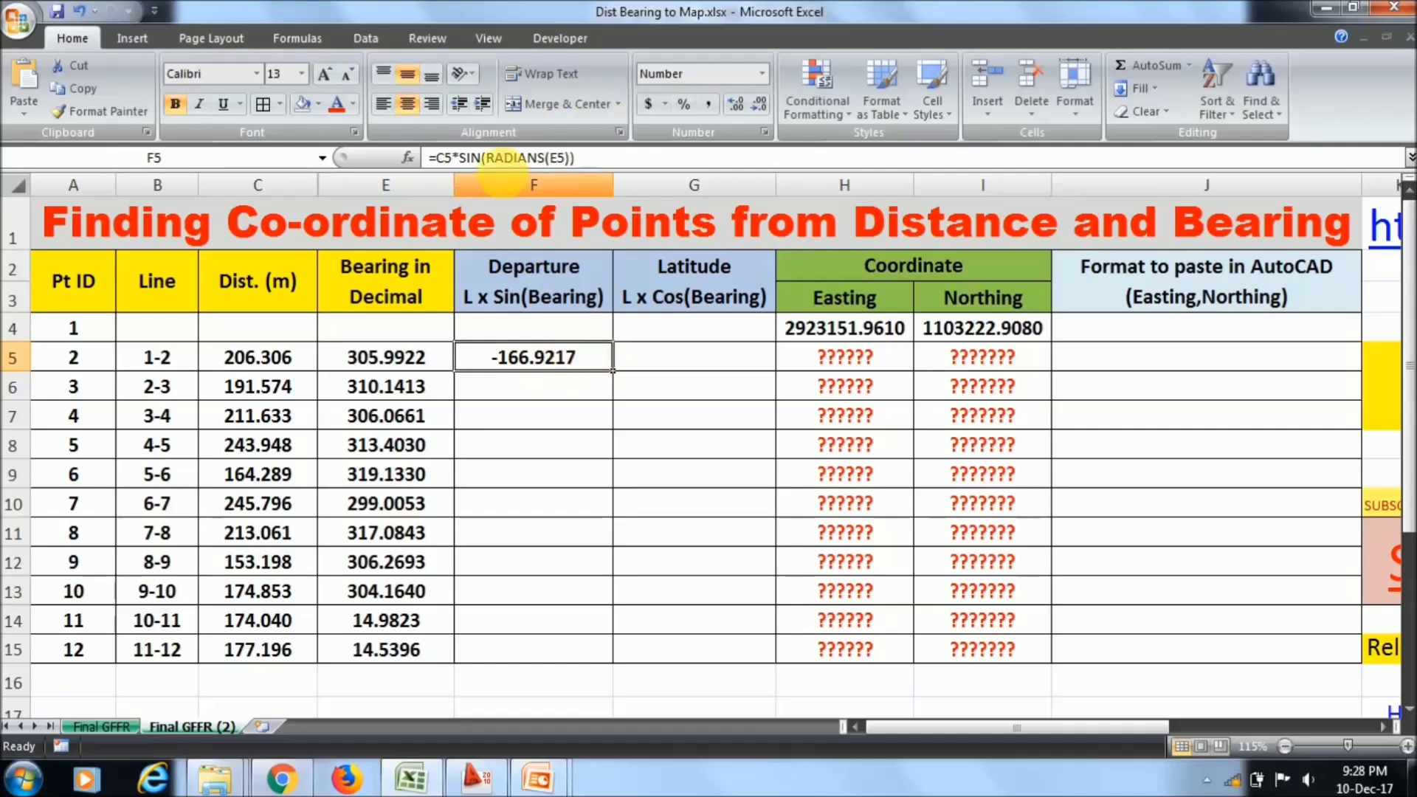
# Enter =C5*COS(RADIANS(E5)) in G5 for line 1-2's latitude of 121.2408
pyautogui.click(668, 360)
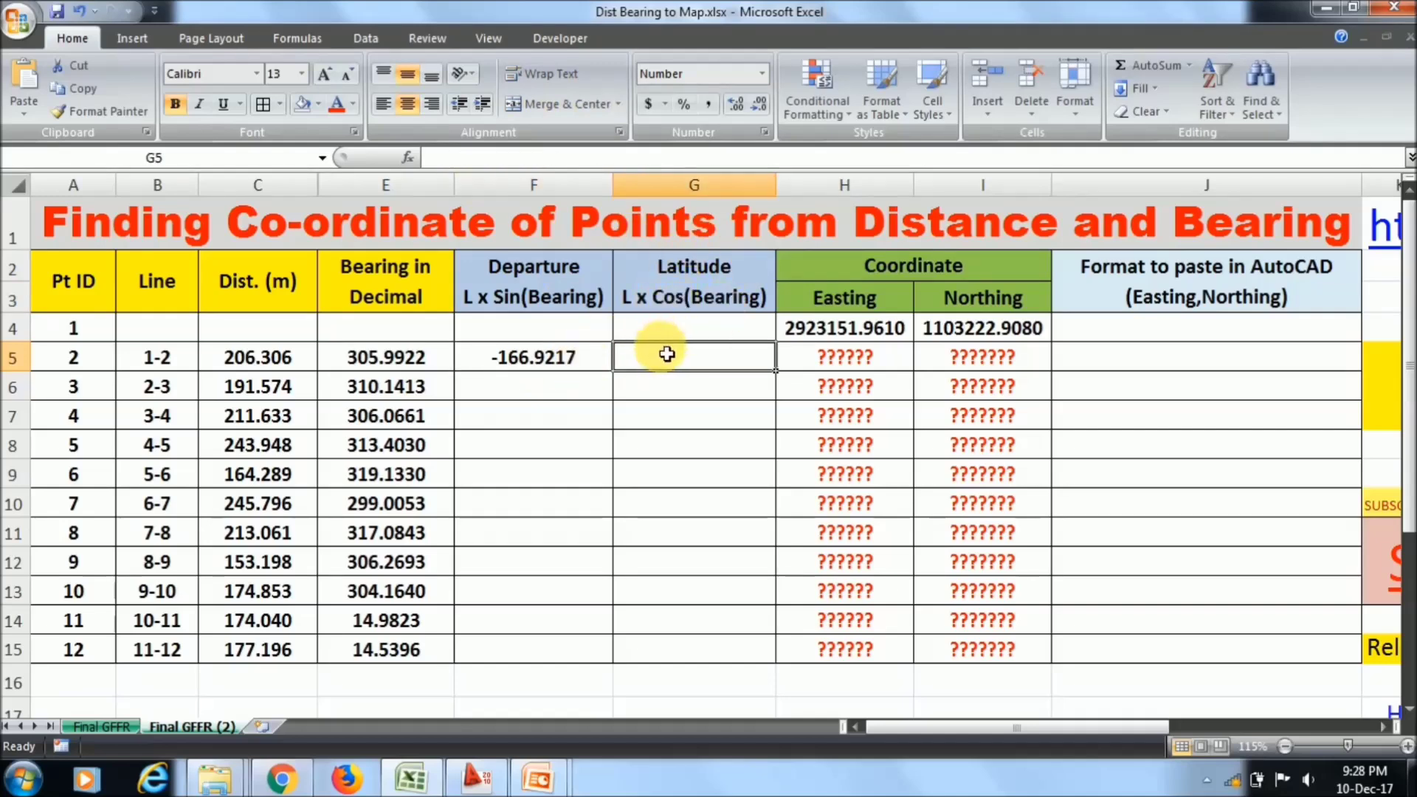
pyautogui.write('=')
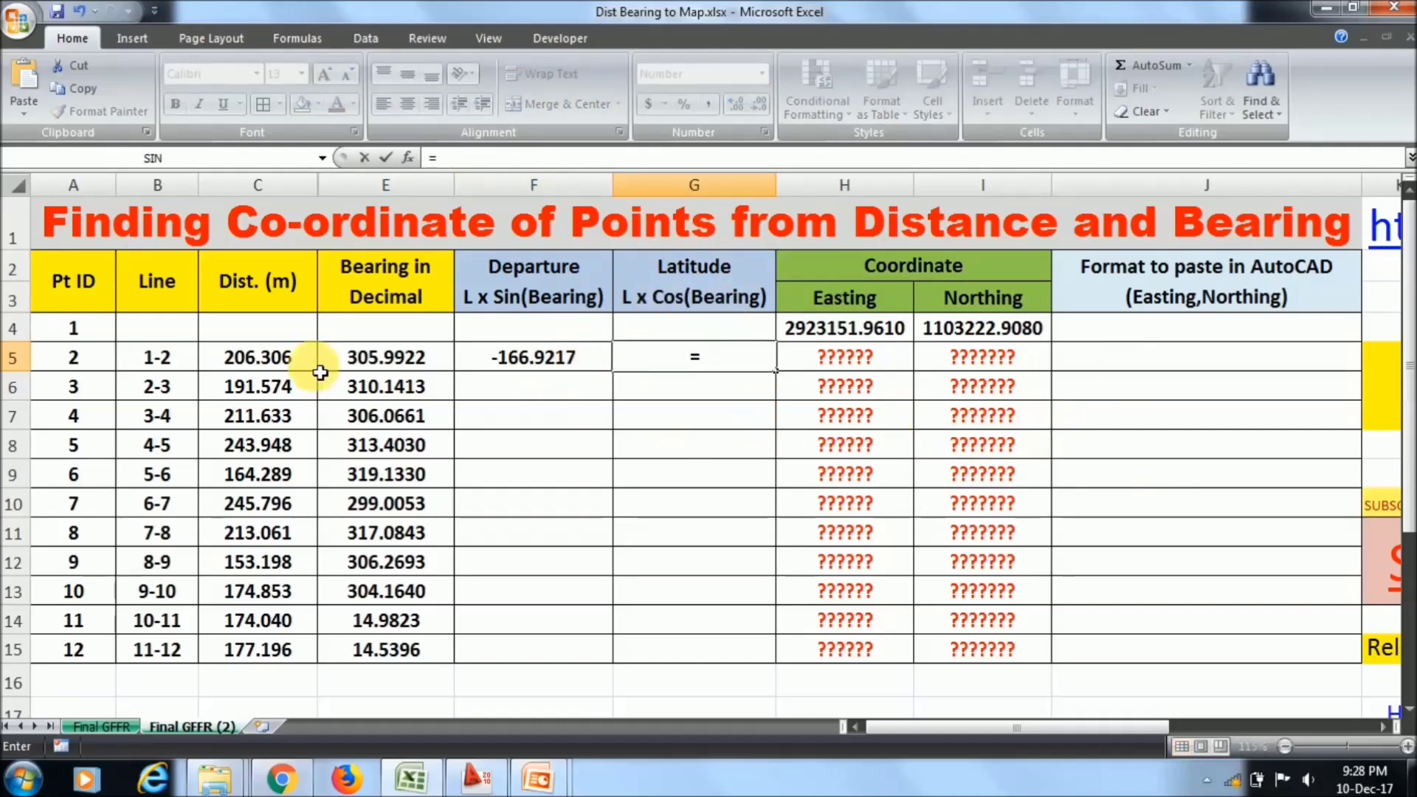
pyautogui.click(272, 360)
pyautogui.write('*COS')
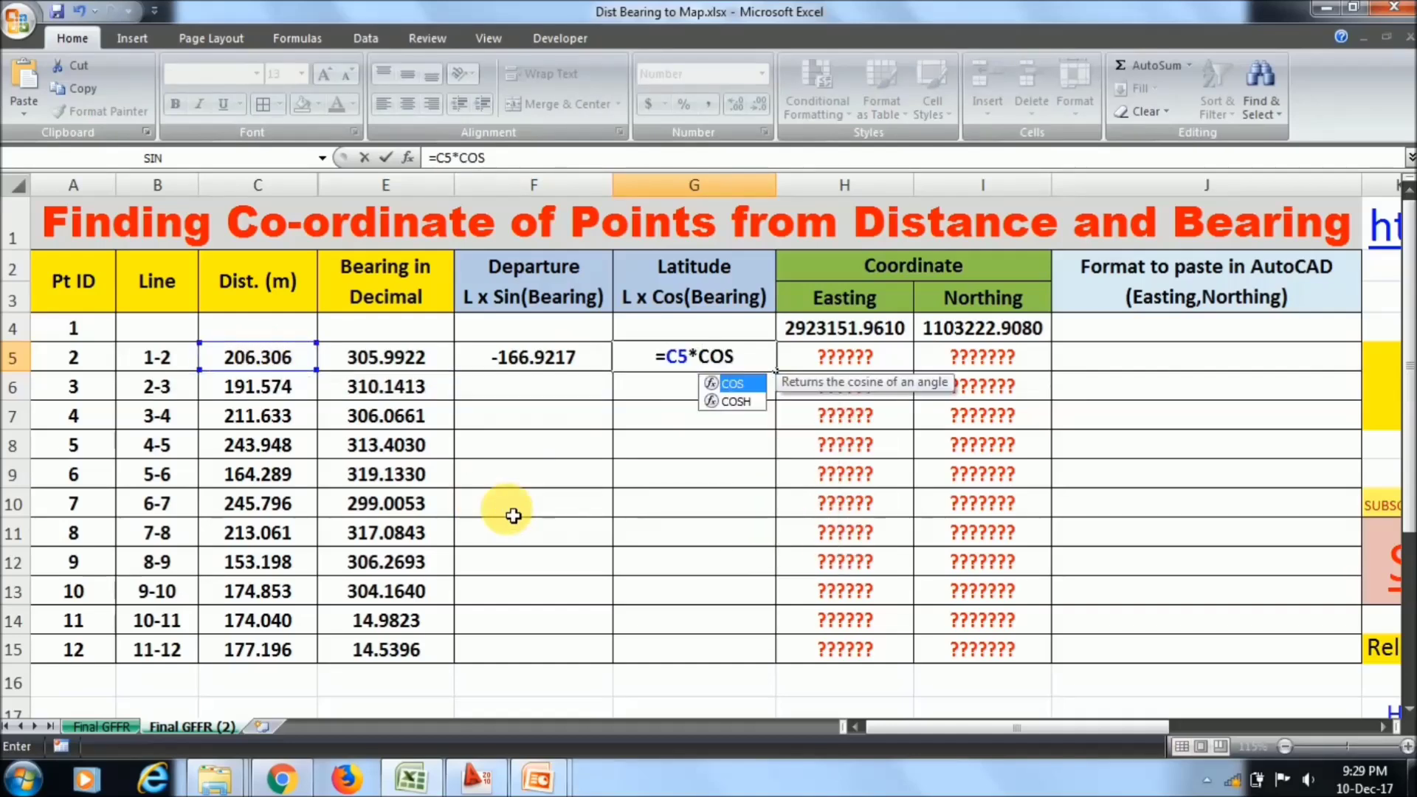
pyautogui.write('(RADI')
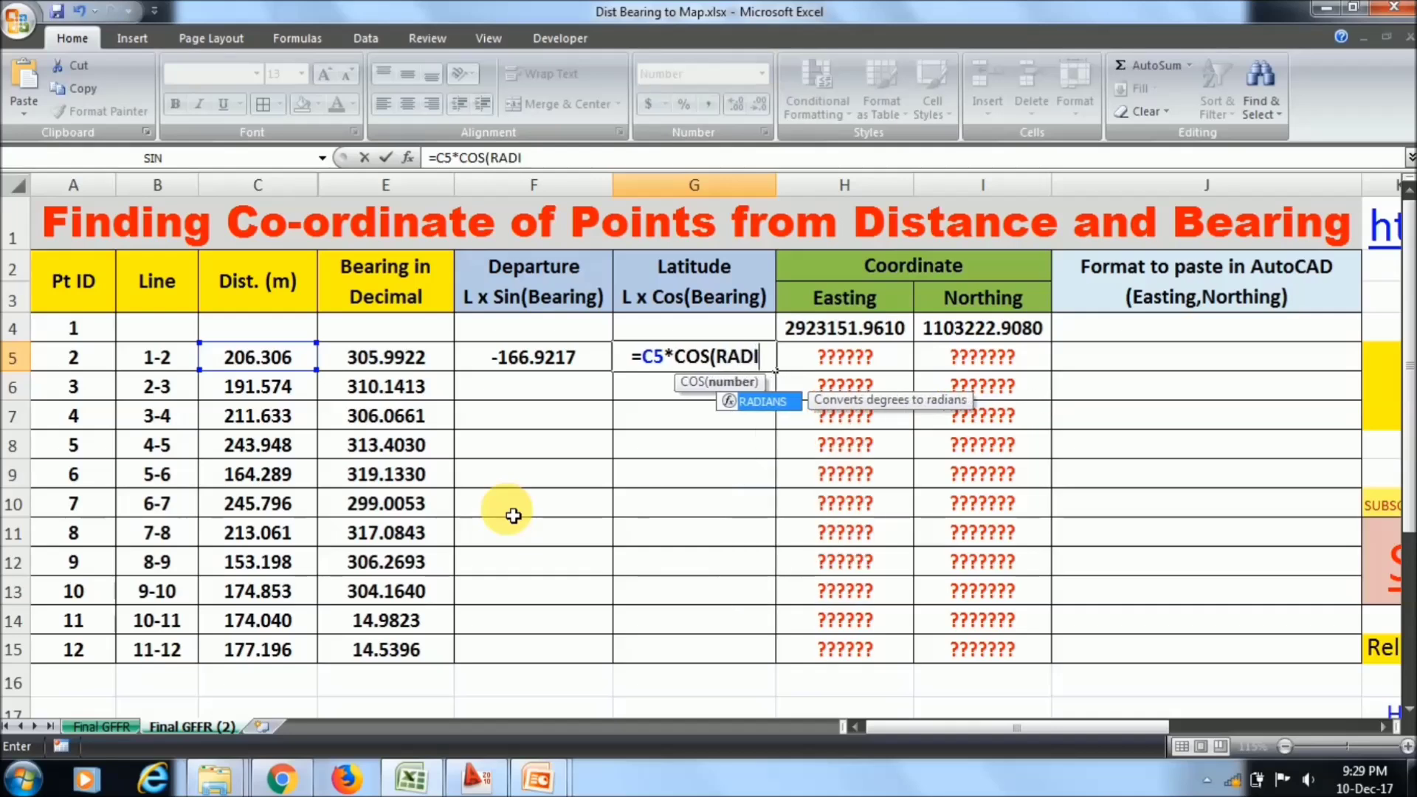
pyautogui.write('A')
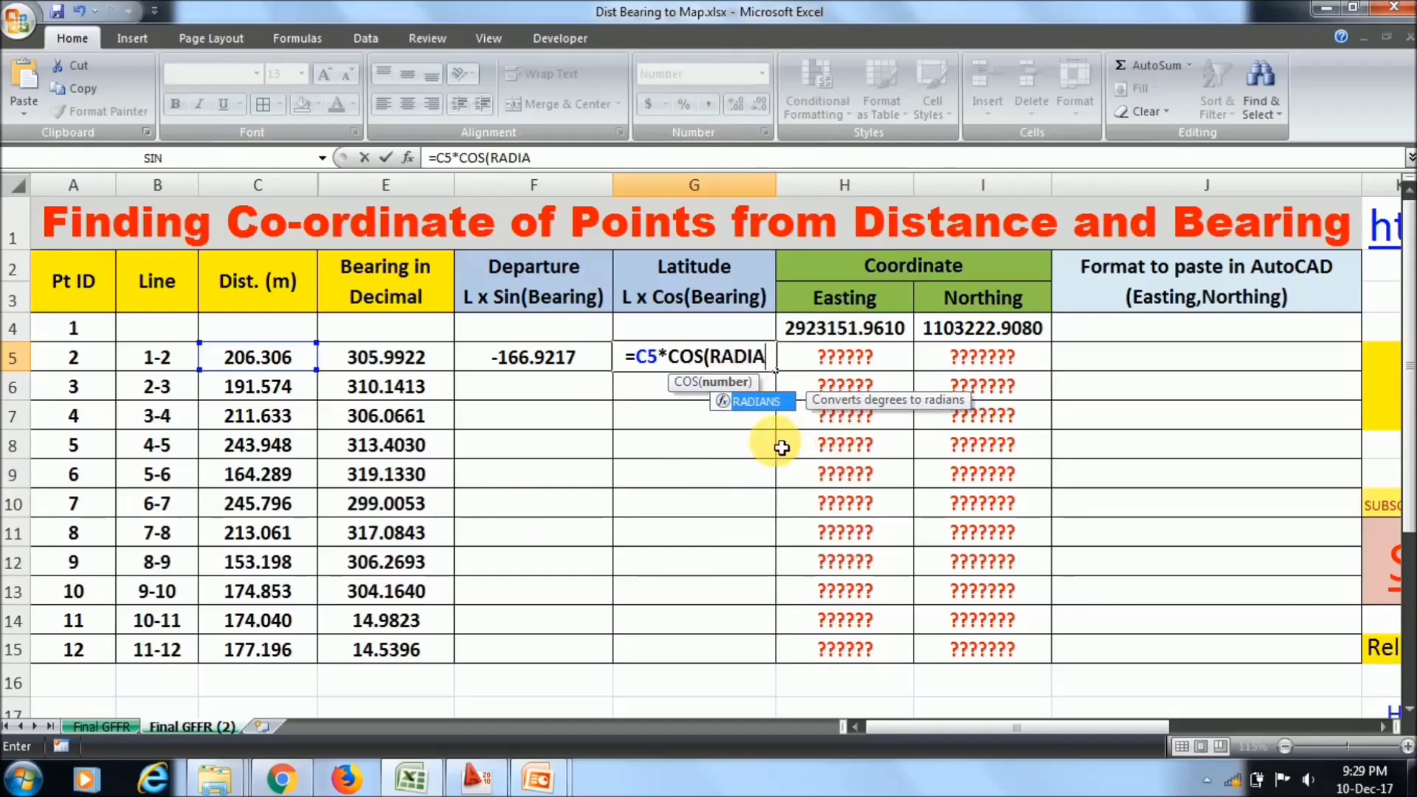
pyautogui.write('NS(')
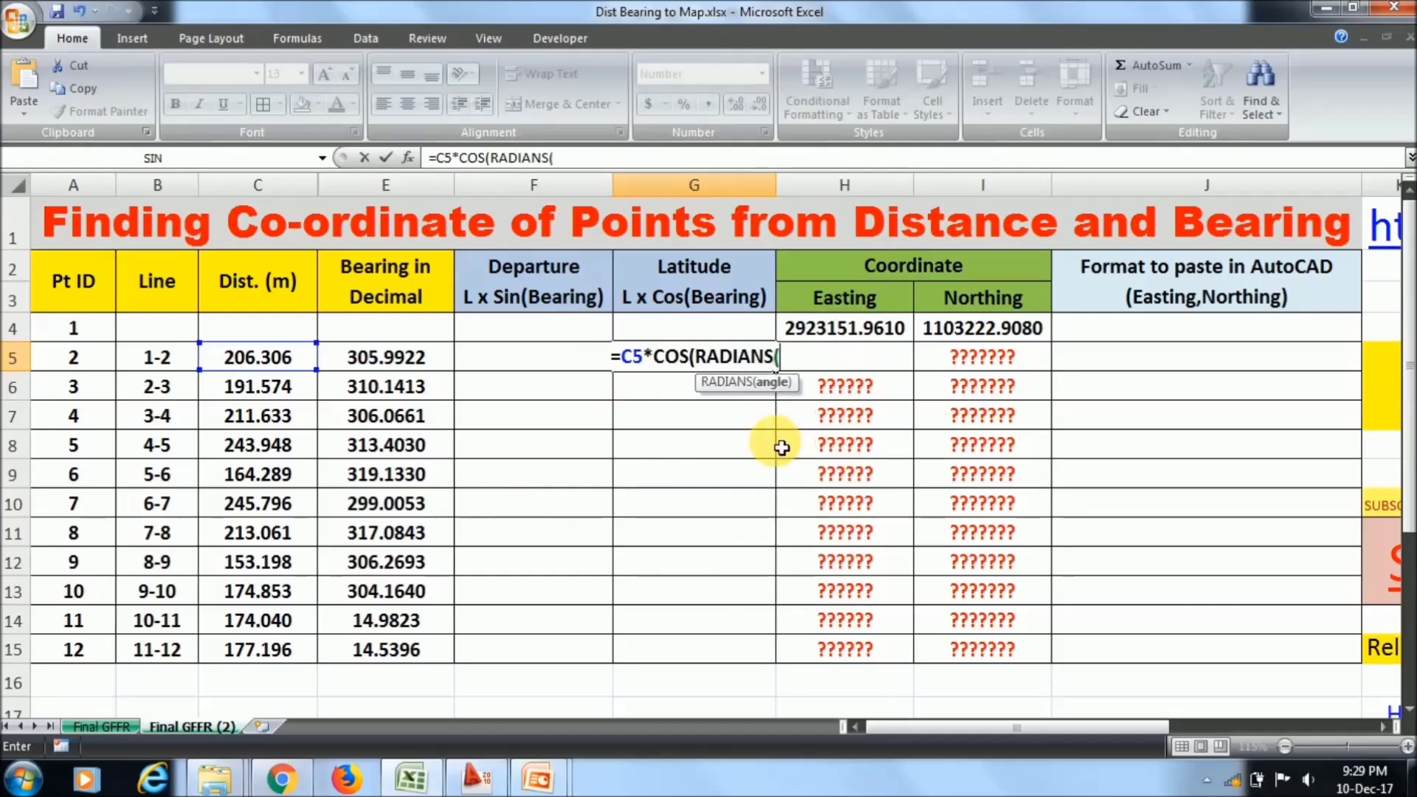
pyautogui.click(383, 369)
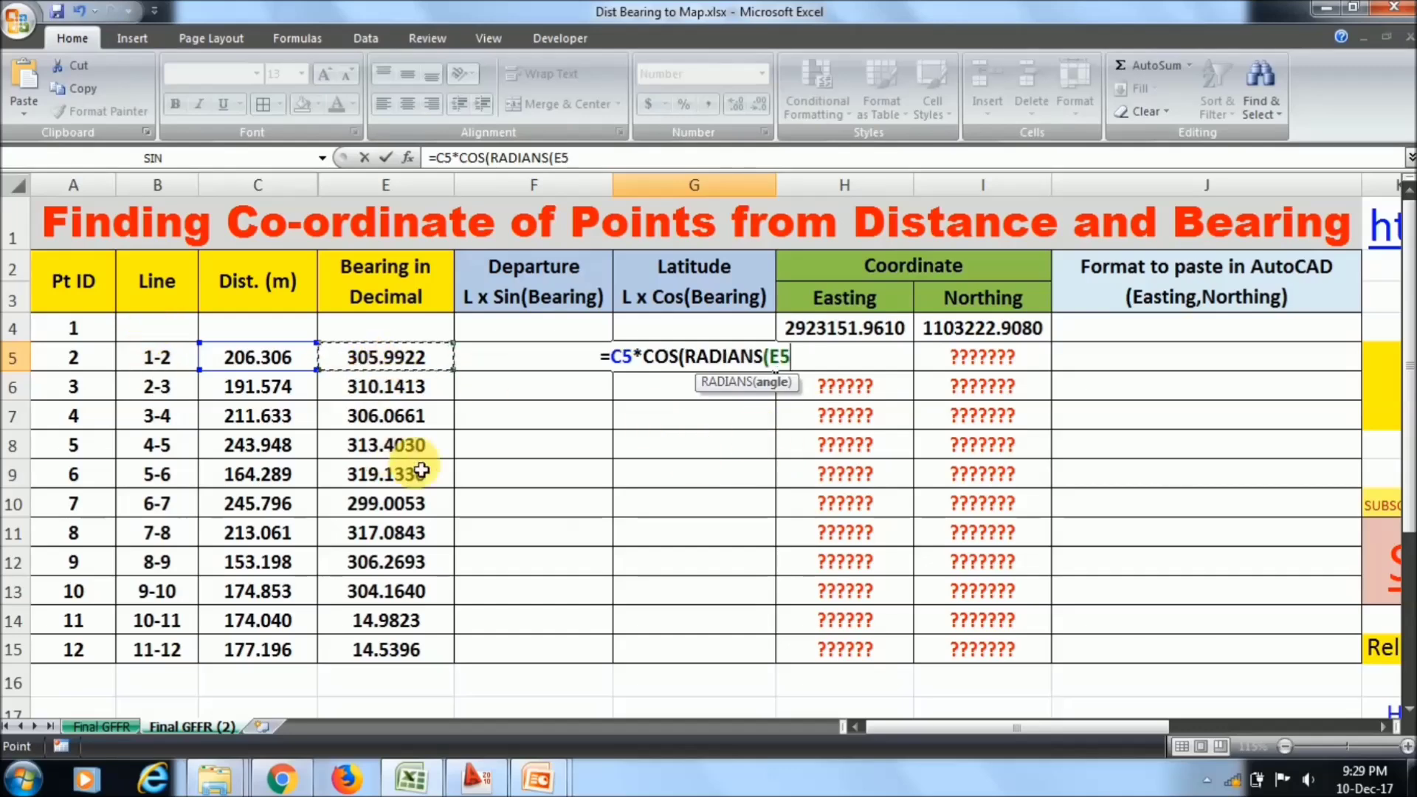
pyautogui.write('))')
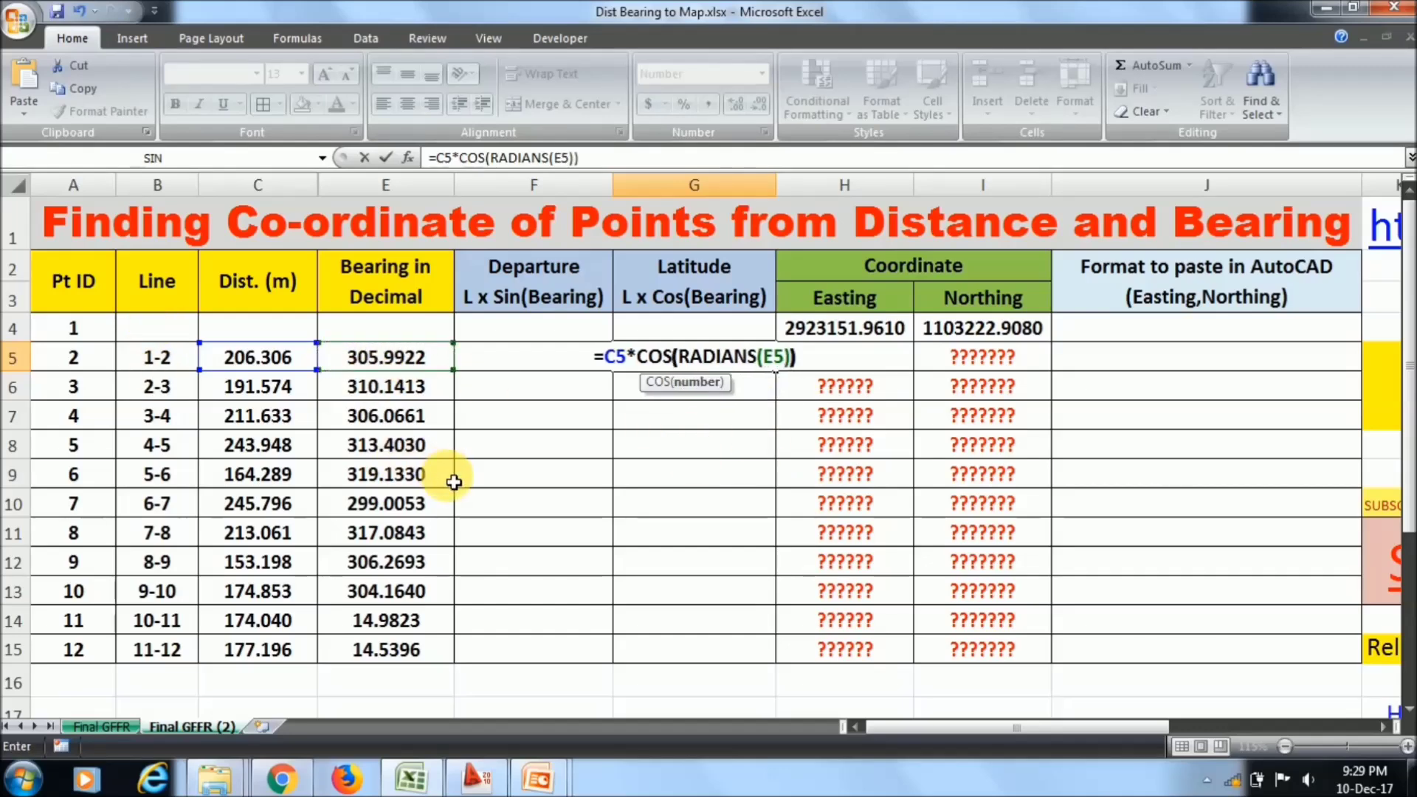
pyautogui.press('Return')
# Copy the F5:G5 departure and latitude formulas down through row 15
pyautogui.moveTo(543, 367)
pyautogui.mouseDown()
pyautogui.moveTo(674, 358)
pyautogui.moveTo(553, 358)
pyautogui.mouseUp()
pyautogui.click(555, 305)
pyautogui.click(675, 384)
pyautogui.click(569, 357)
pyautogui.moveTo(600, 361); pyautogui.dragTo(712, 364)
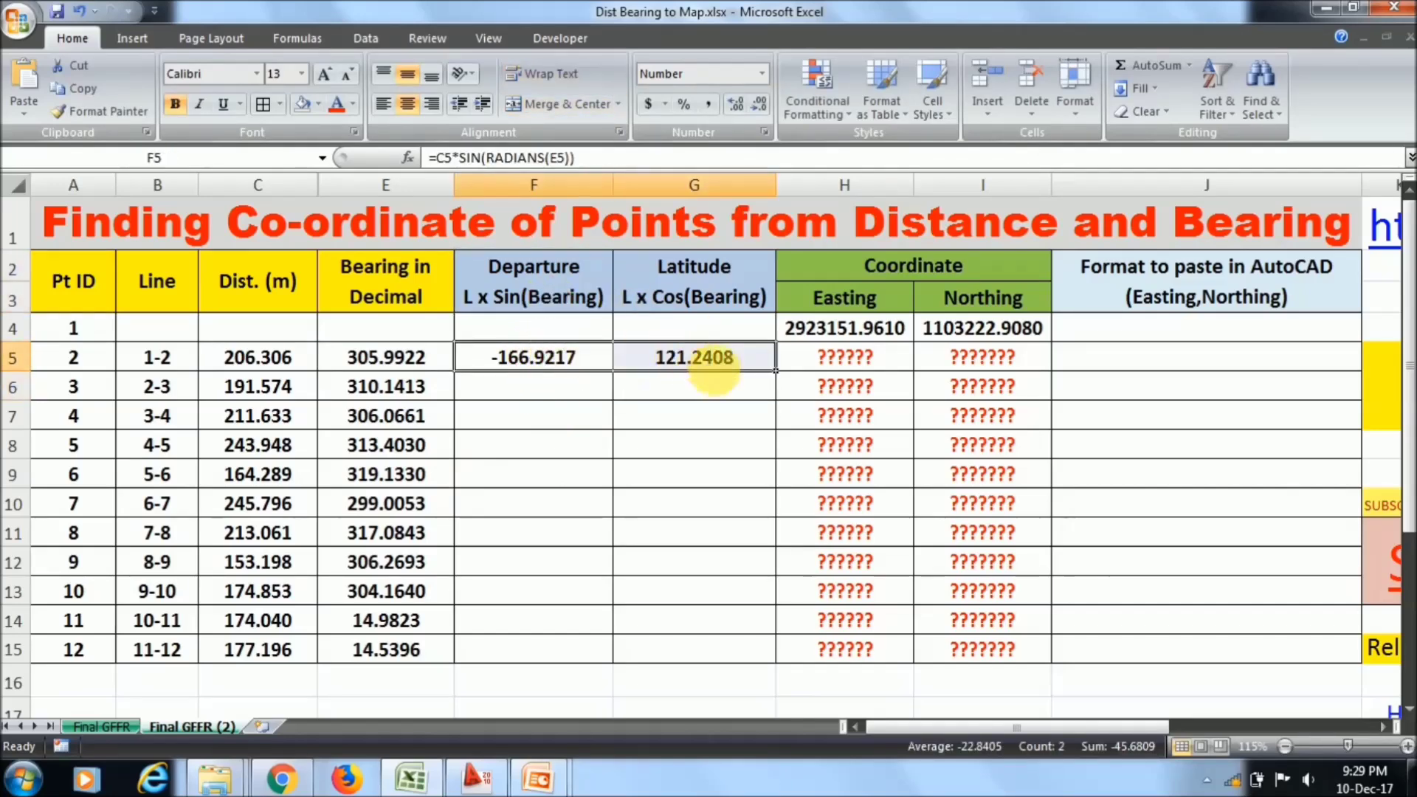
pyautogui.click(721, 357)
pyautogui.click(828, 358)
pyautogui.moveTo(502, 358); pyautogui.dragTo(773, 654)
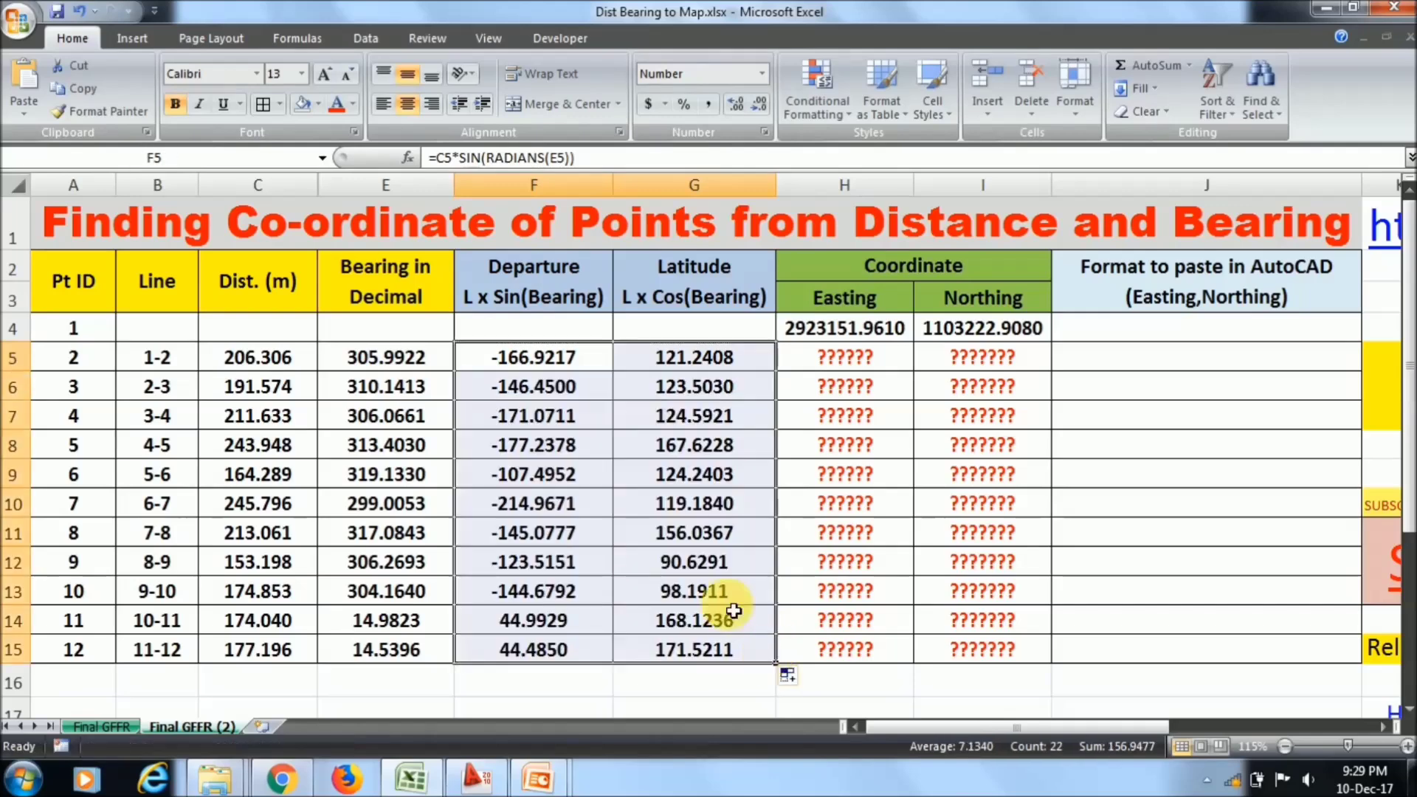
pyautogui.click(517, 387)
# Check the copied row 6 formulas and mark the empty easting and northing cells H5:I15
pyautogui.click(184, 391)
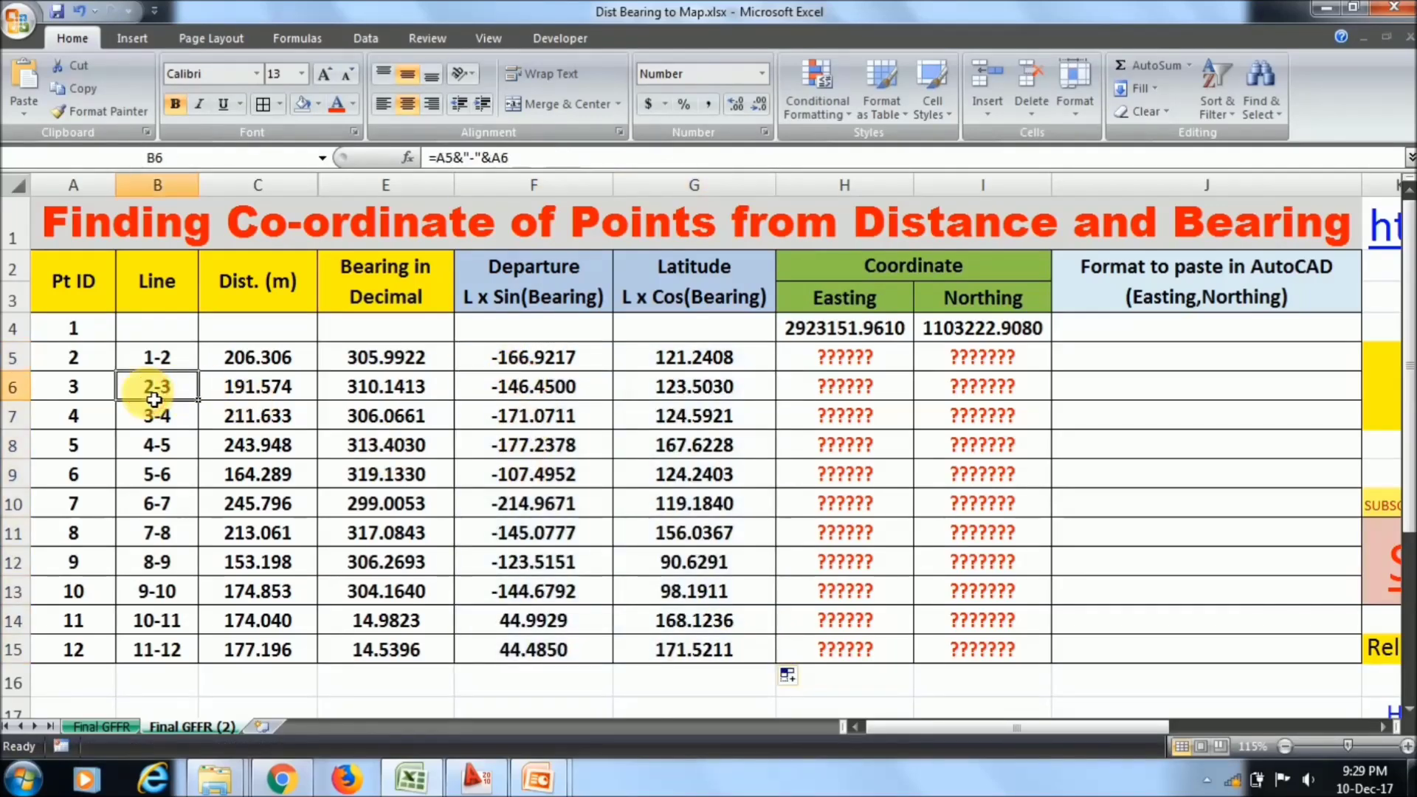
pyautogui.click(528, 387)
pyautogui.click(655, 387)
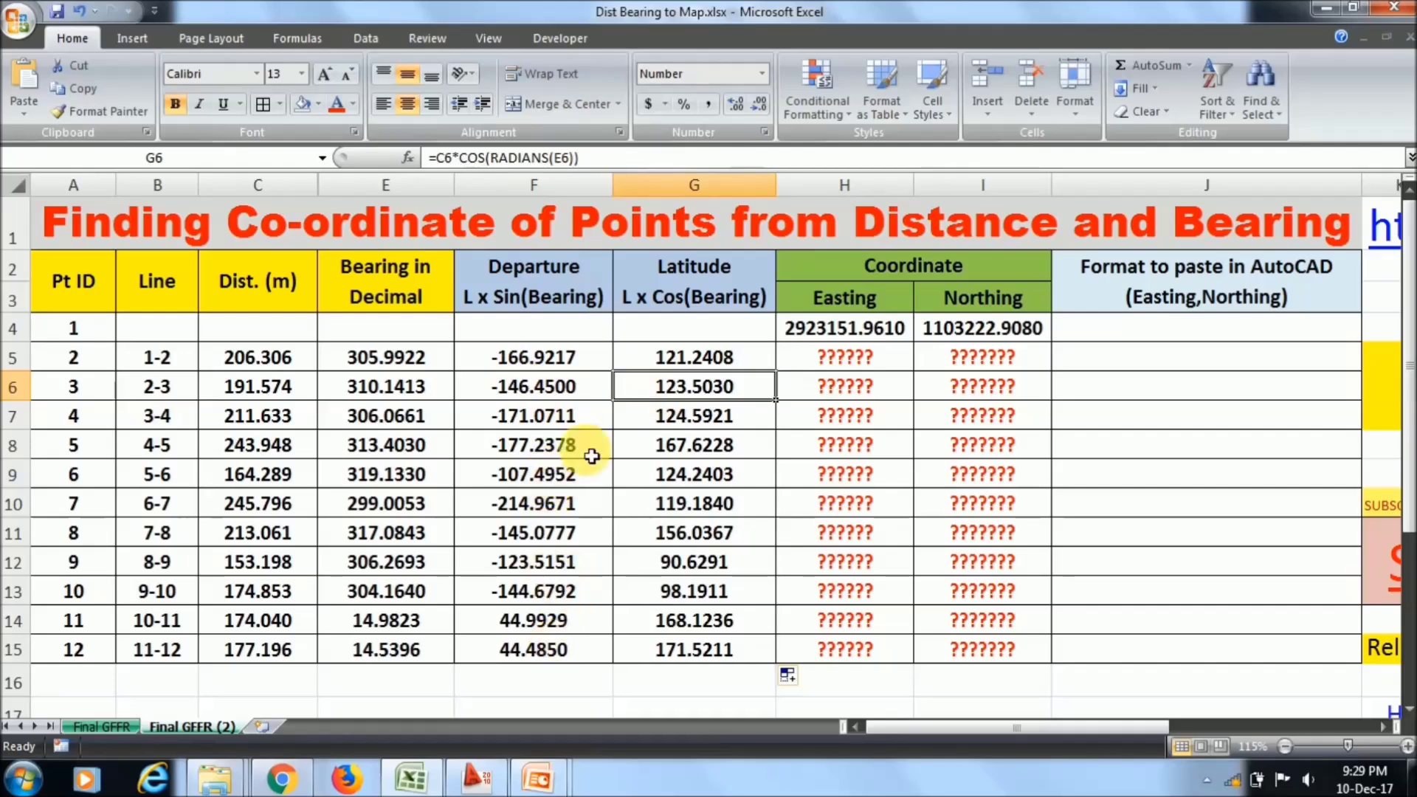
pyautogui.click(849, 395)
pyautogui.moveTo(832, 357)
pyautogui.mouseDown()
pyautogui.moveTo(896, 428)
pyautogui.moveTo(956, 645)
pyautogui.mouseUp()
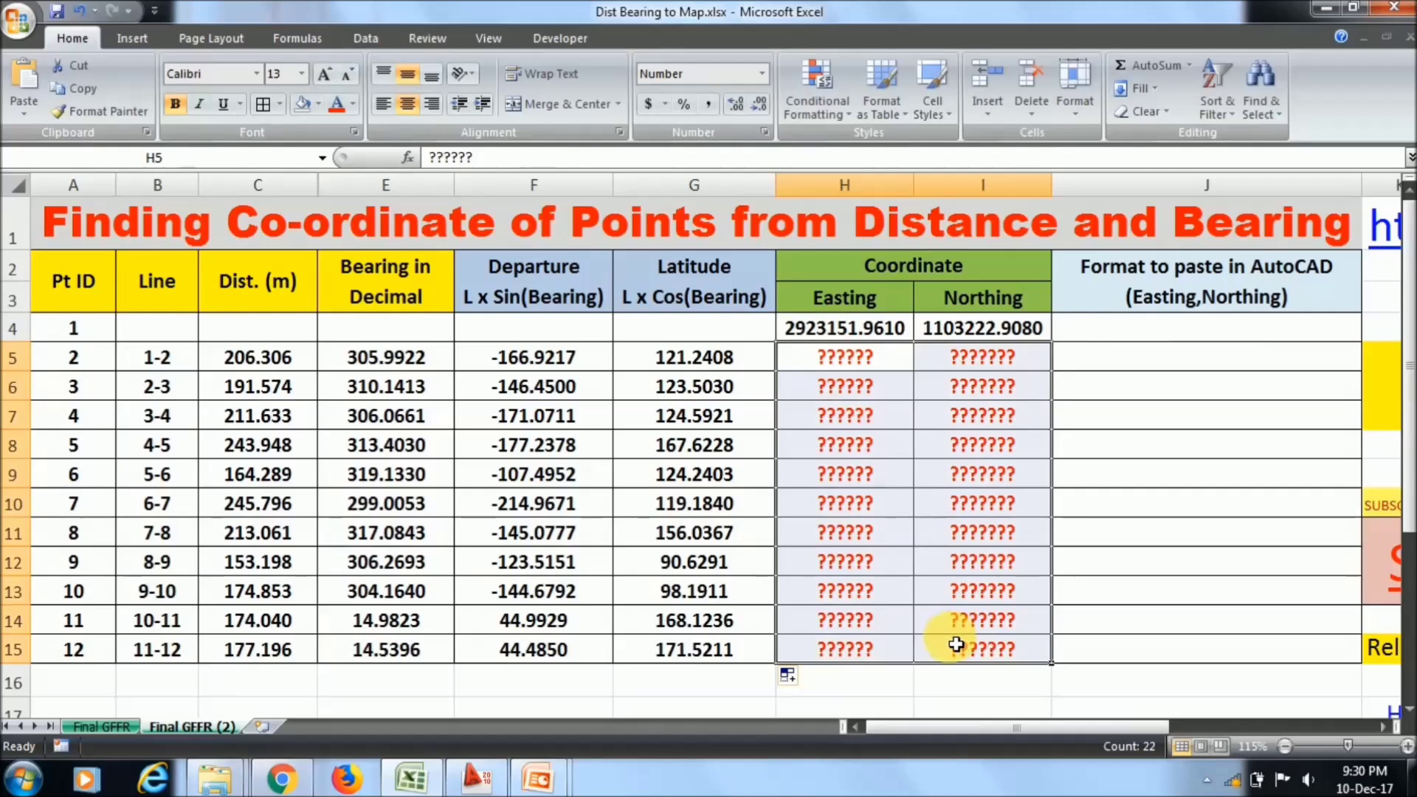
# Enter =H4+F5 in H5 for point 2's easting of 2922985.0393
pyautogui.click(839, 358)
pyautogui.click(517, 355)
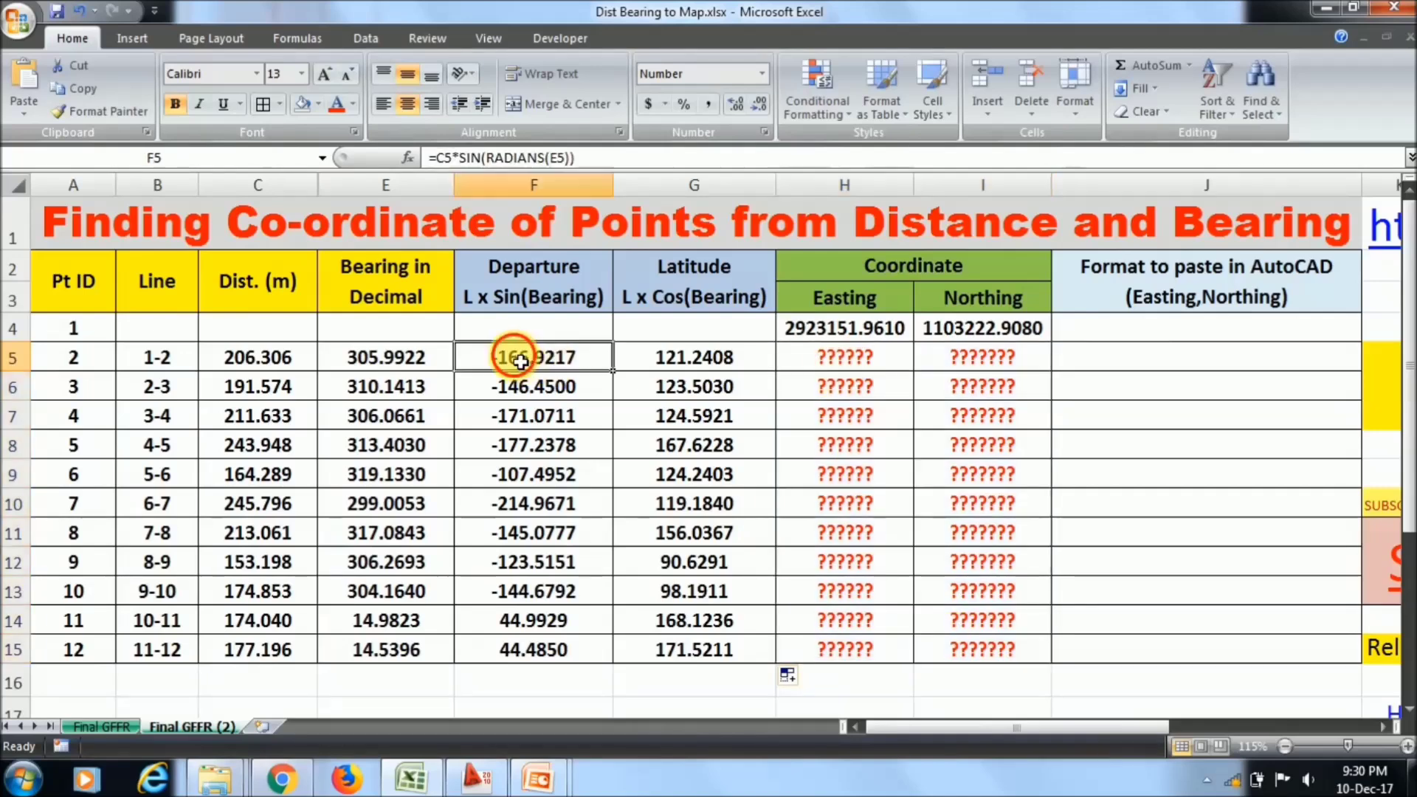
pyautogui.click(683, 357)
pyautogui.moveTo(826, 334); pyautogui.dragTo(1011, 341)
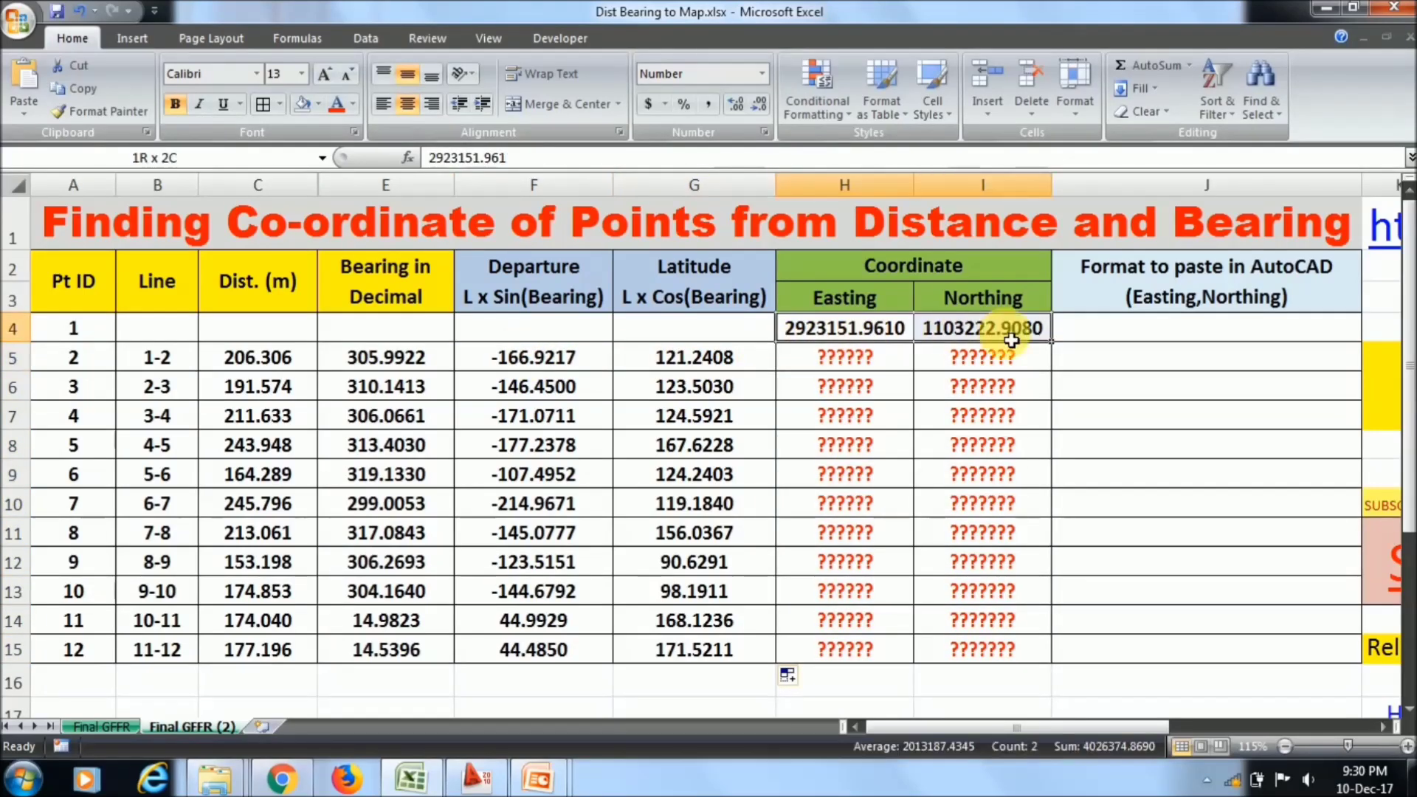
pyautogui.click(800, 368)
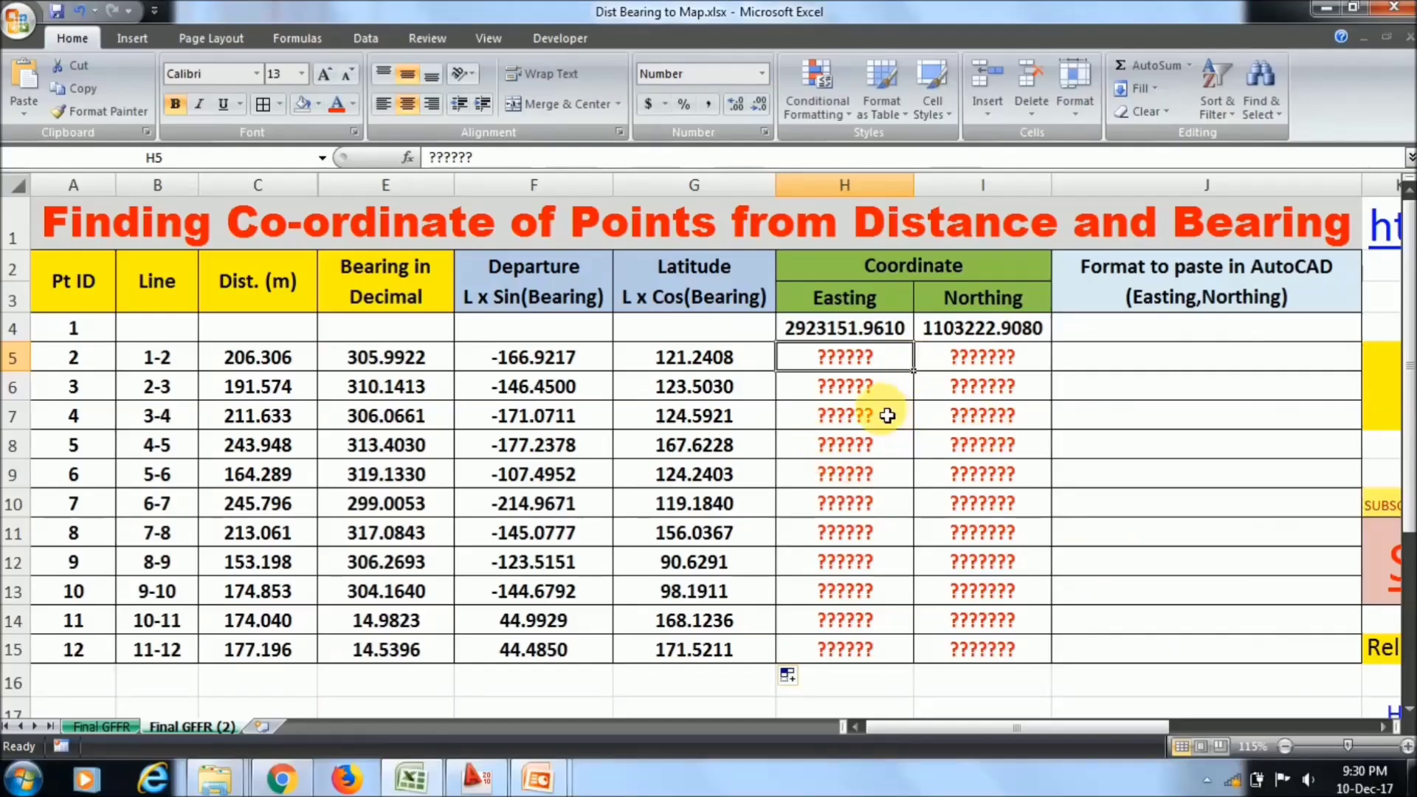
pyautogui.write('=')
pyautogui.click(877, 337)
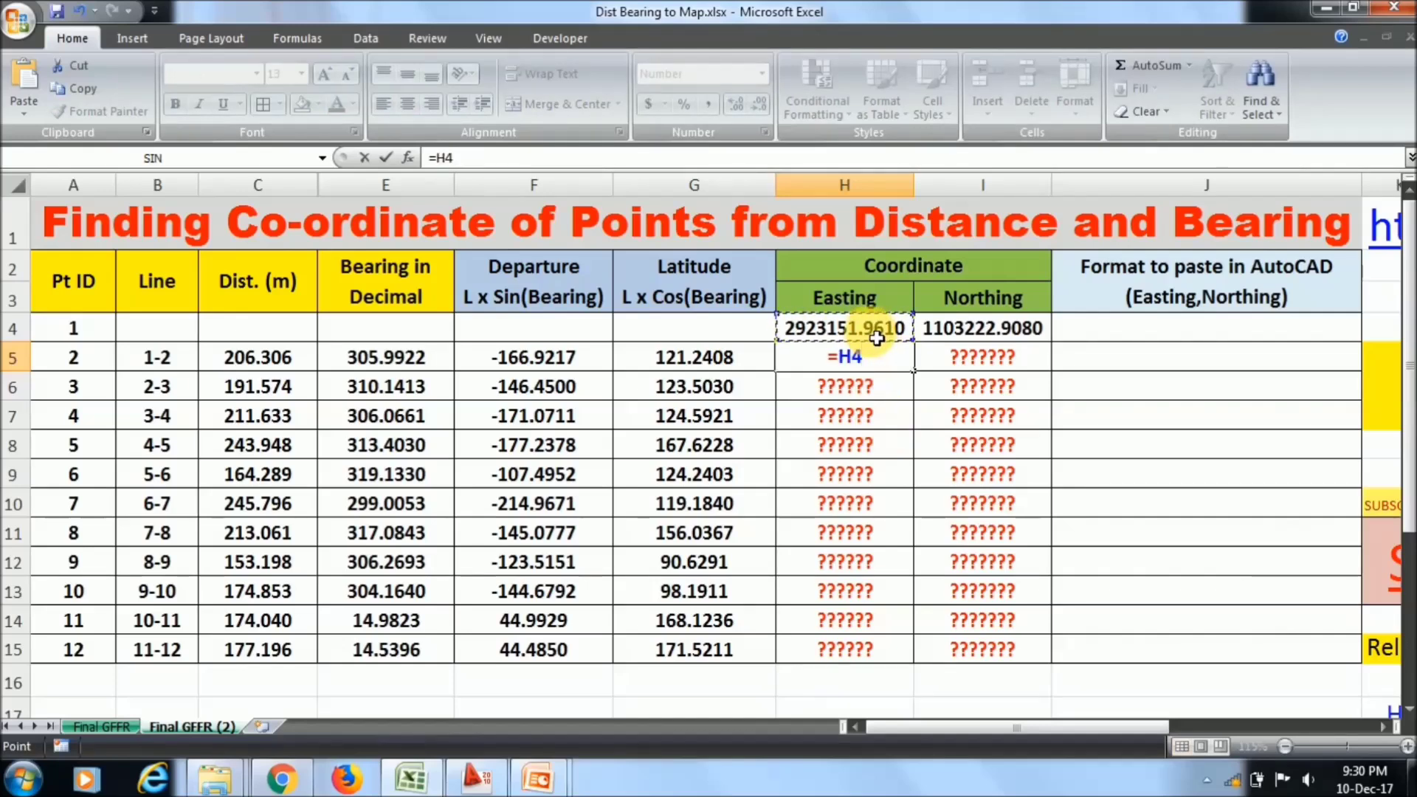
pyautogui.write('+')
pyautogui.click(546, 364)
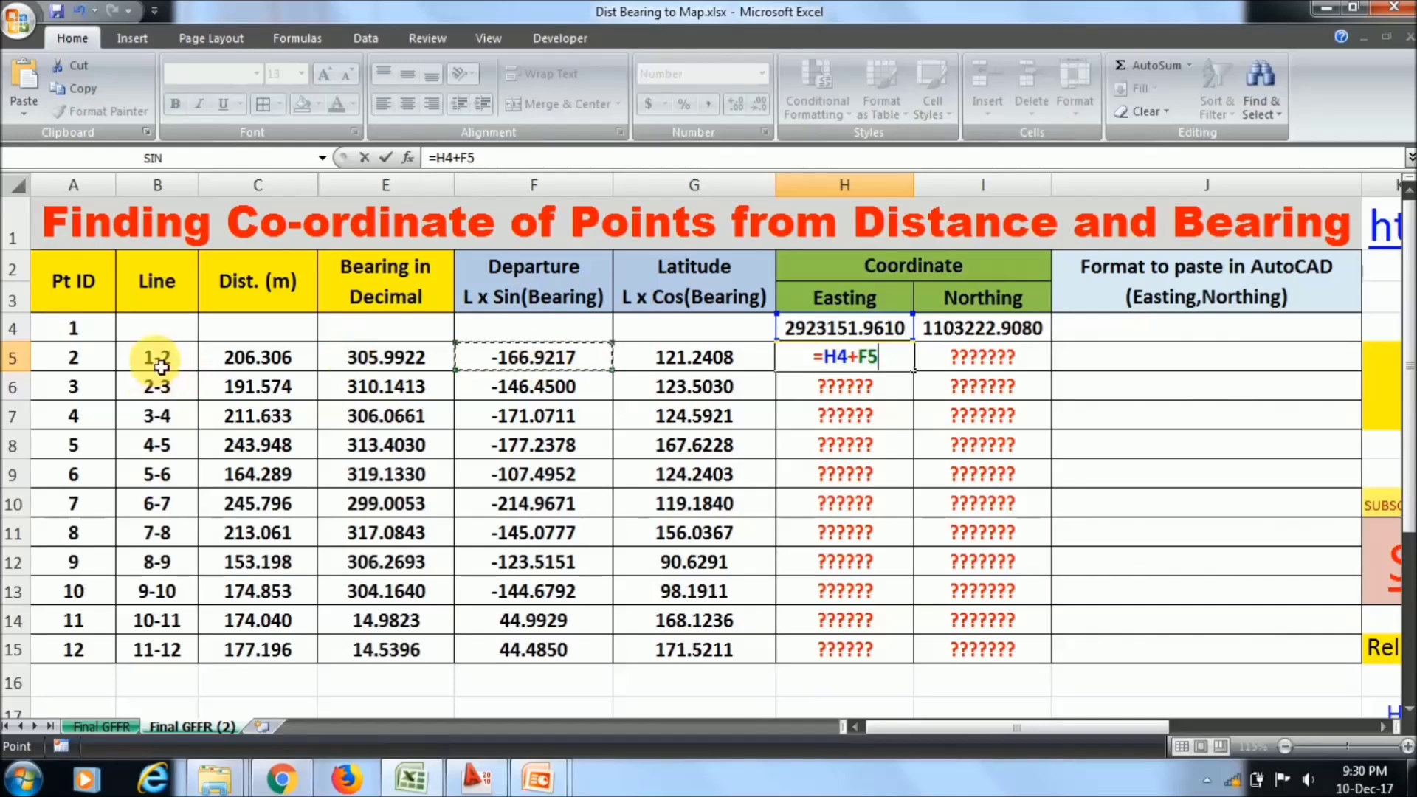
pyautogui.press('Return')
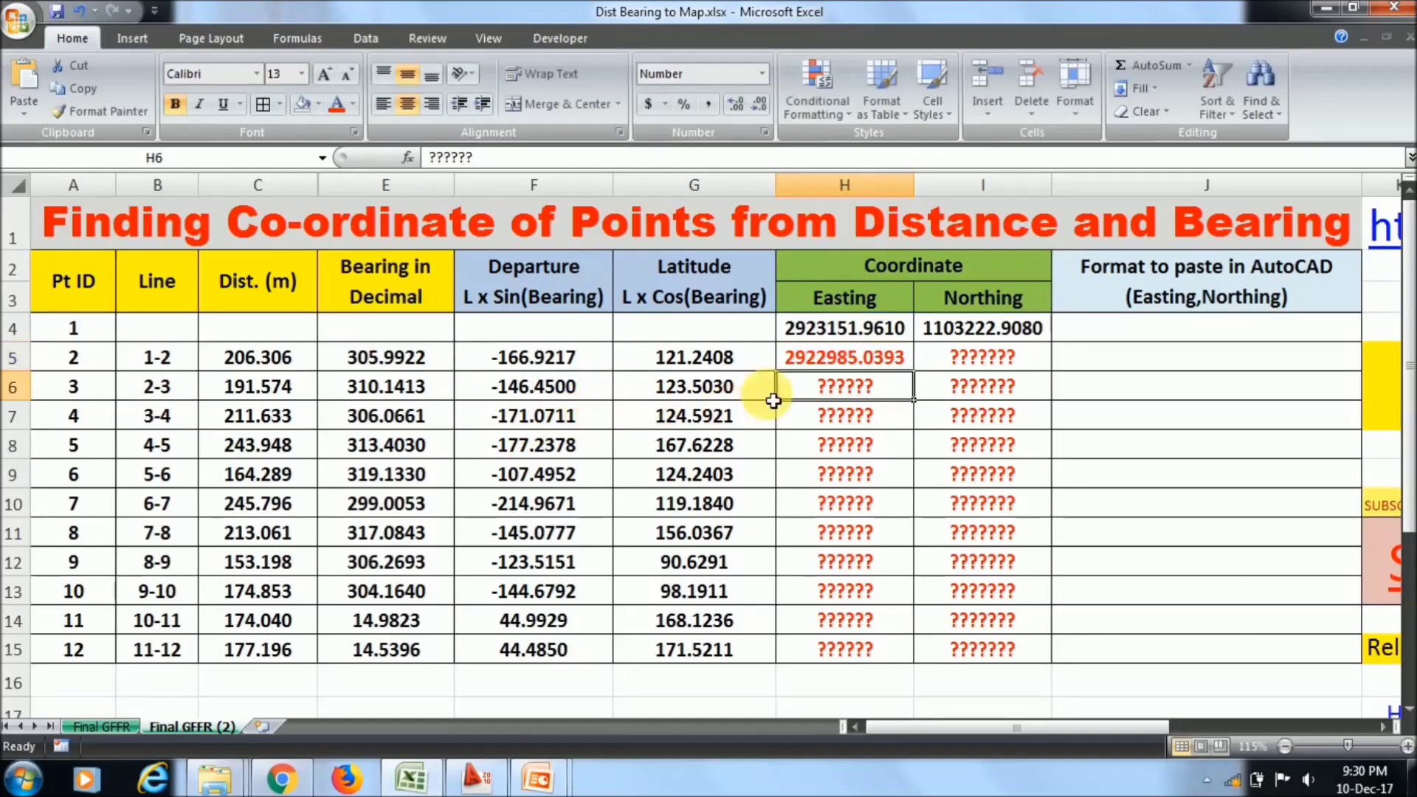
# Enter =I4+G5 in I5 for point 2's northing of 1103344.1488
pyautogui.click(973, 360)
pyautogui.write('=')
pyautogui.click(963, 331)
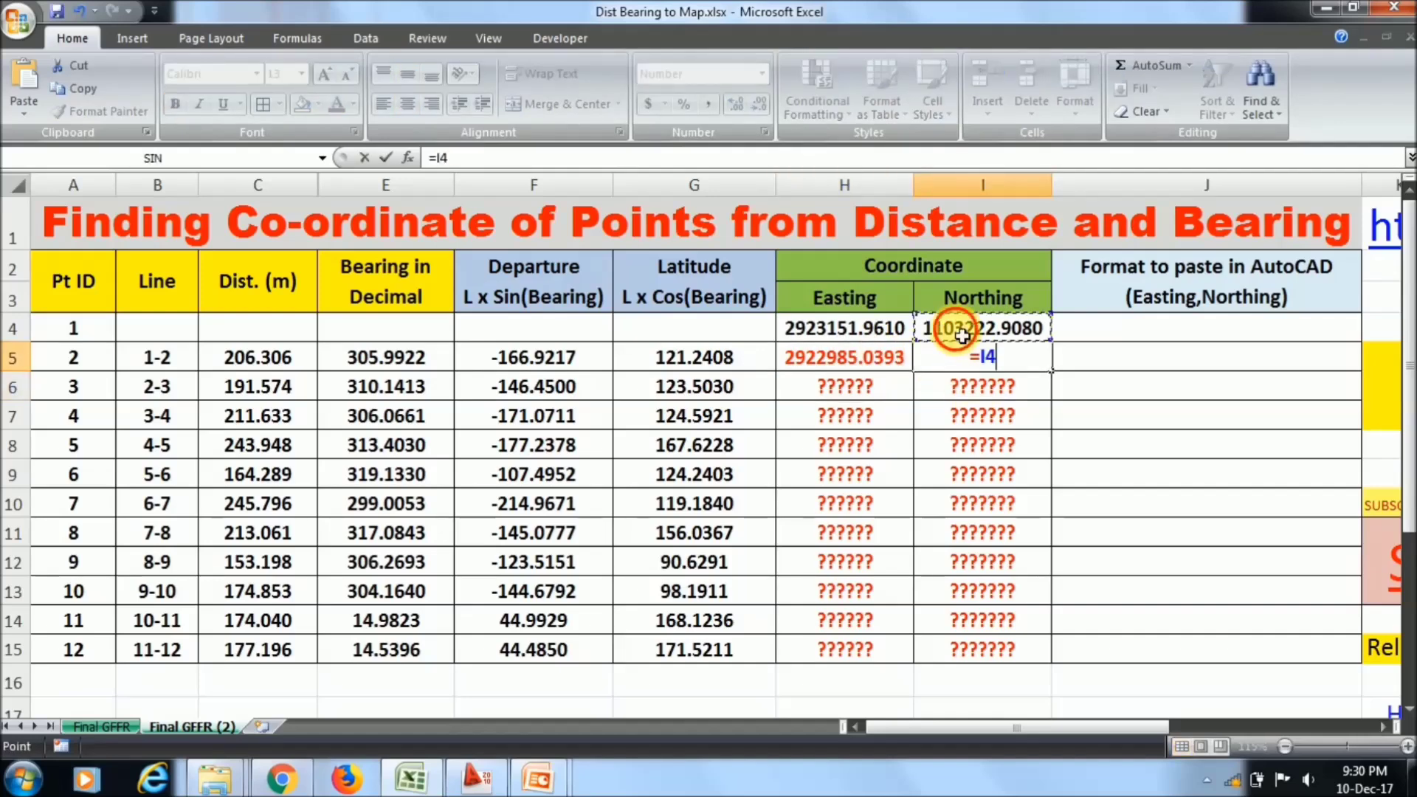
pyautogui.write('+')
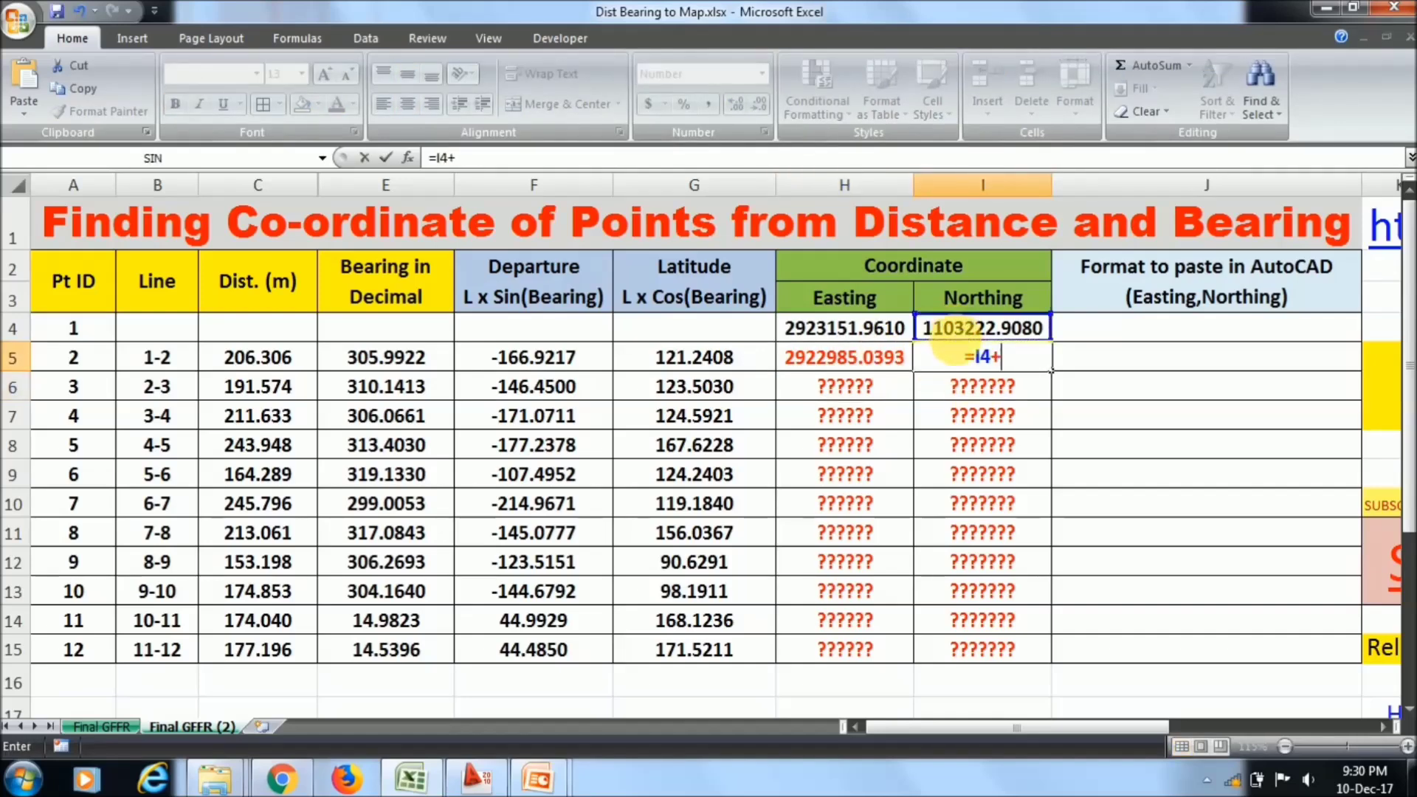
pyautogui.click(693, 361)
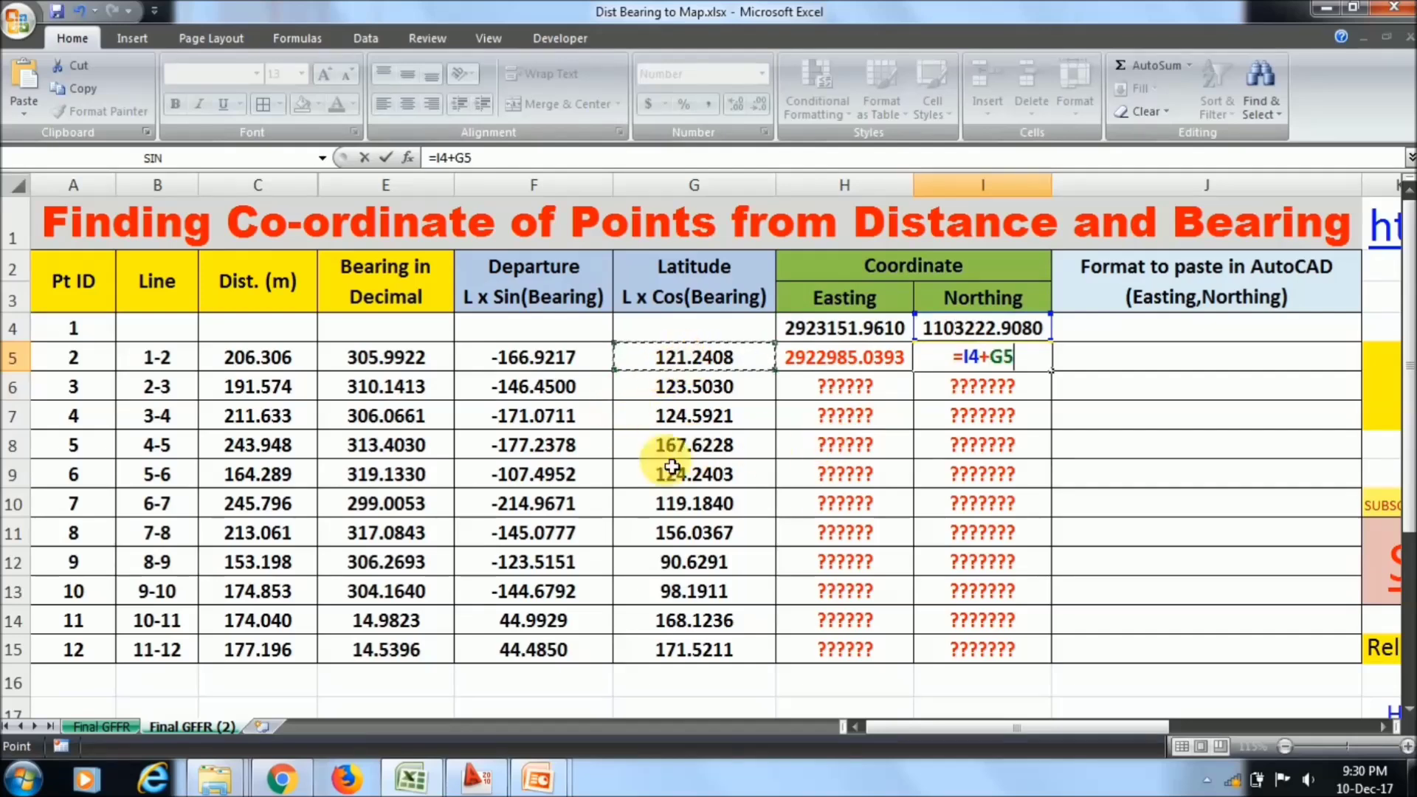
pyautogui.press('Return')
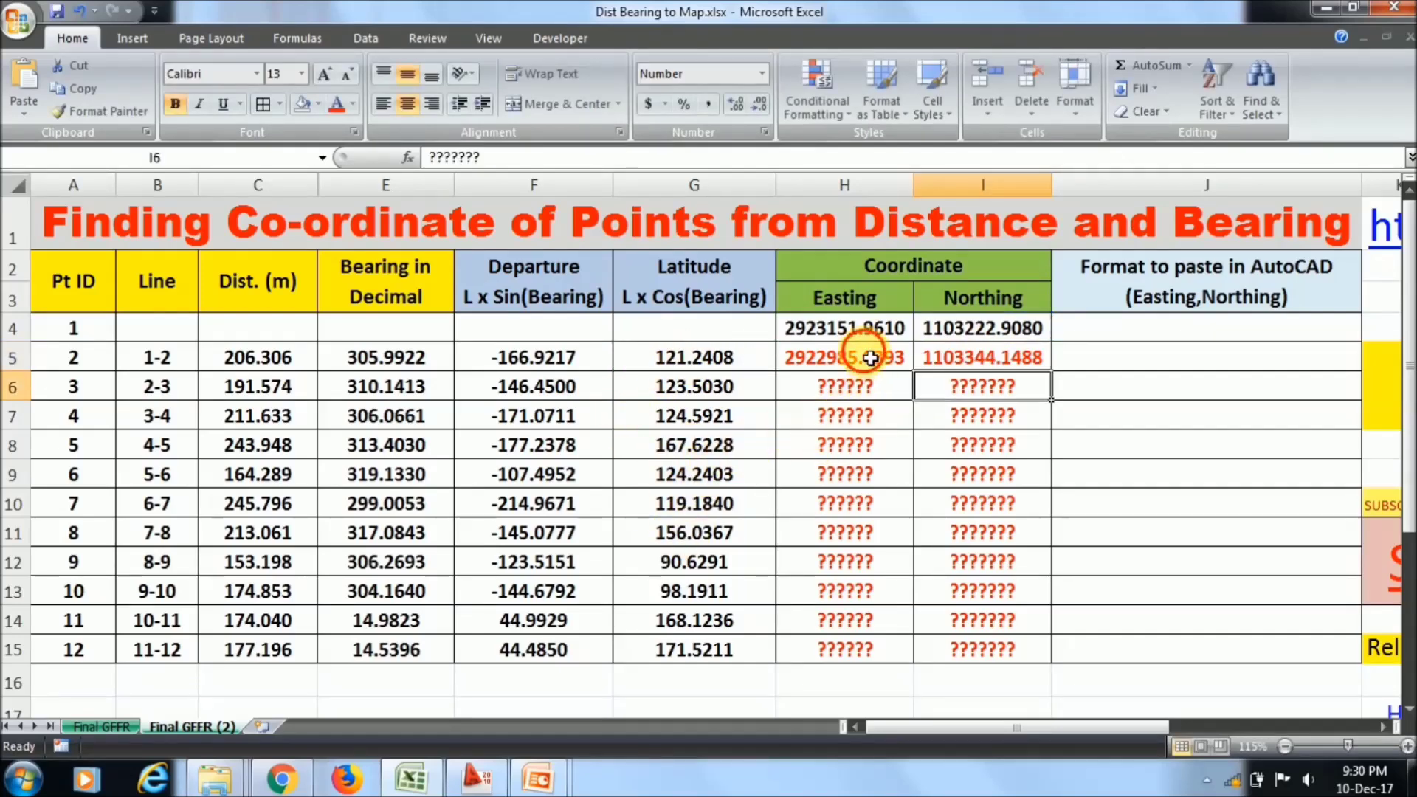
pyautogui.moveTo(860, 356); pyautogui.dragTo(990, 372)
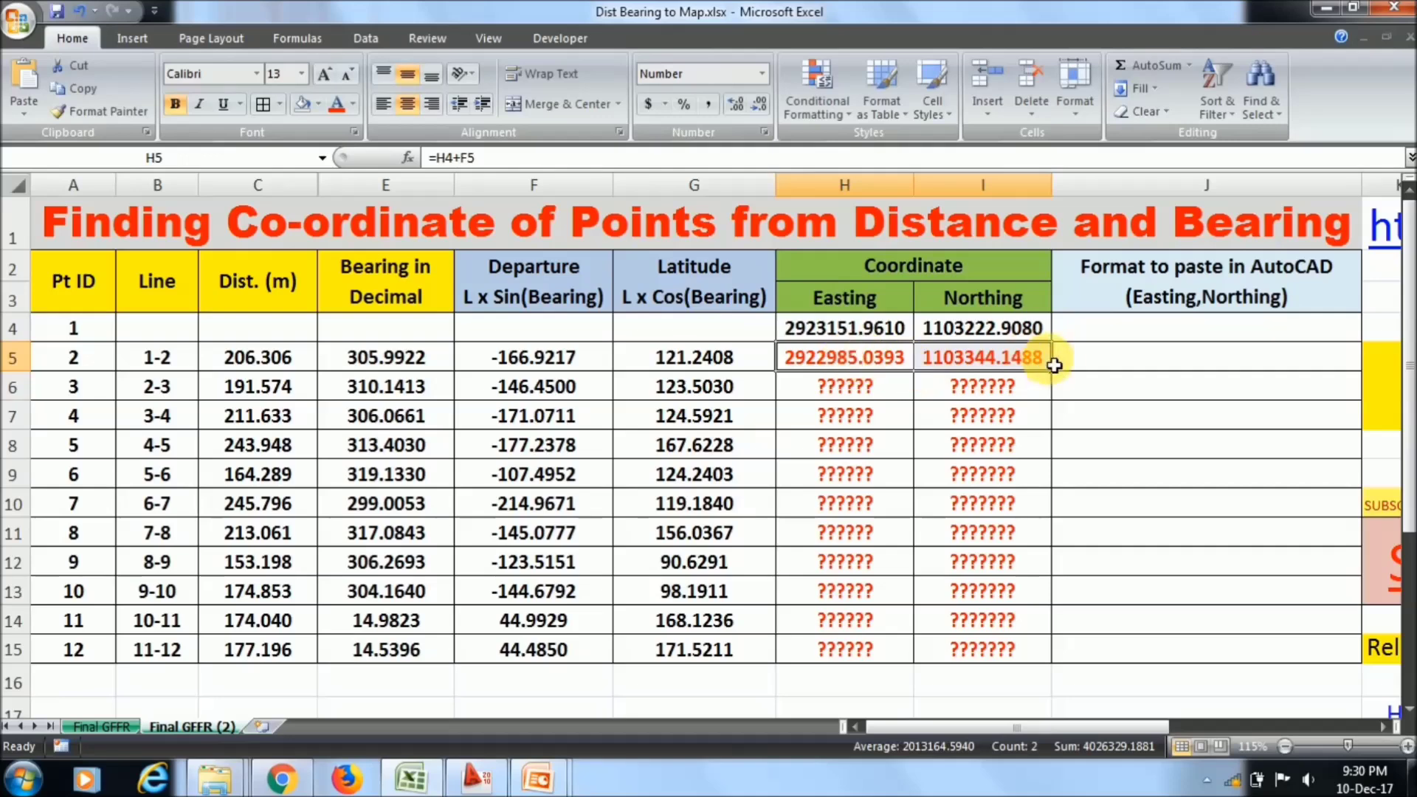
# Fill the H5:I5 coordinate formulas down to row 15 and set their font colour to Automatic black
pyautogui.moveTo(1058, 382); pyautogui.dragTo(1034, 663)
pyautogui.click(946, 646)
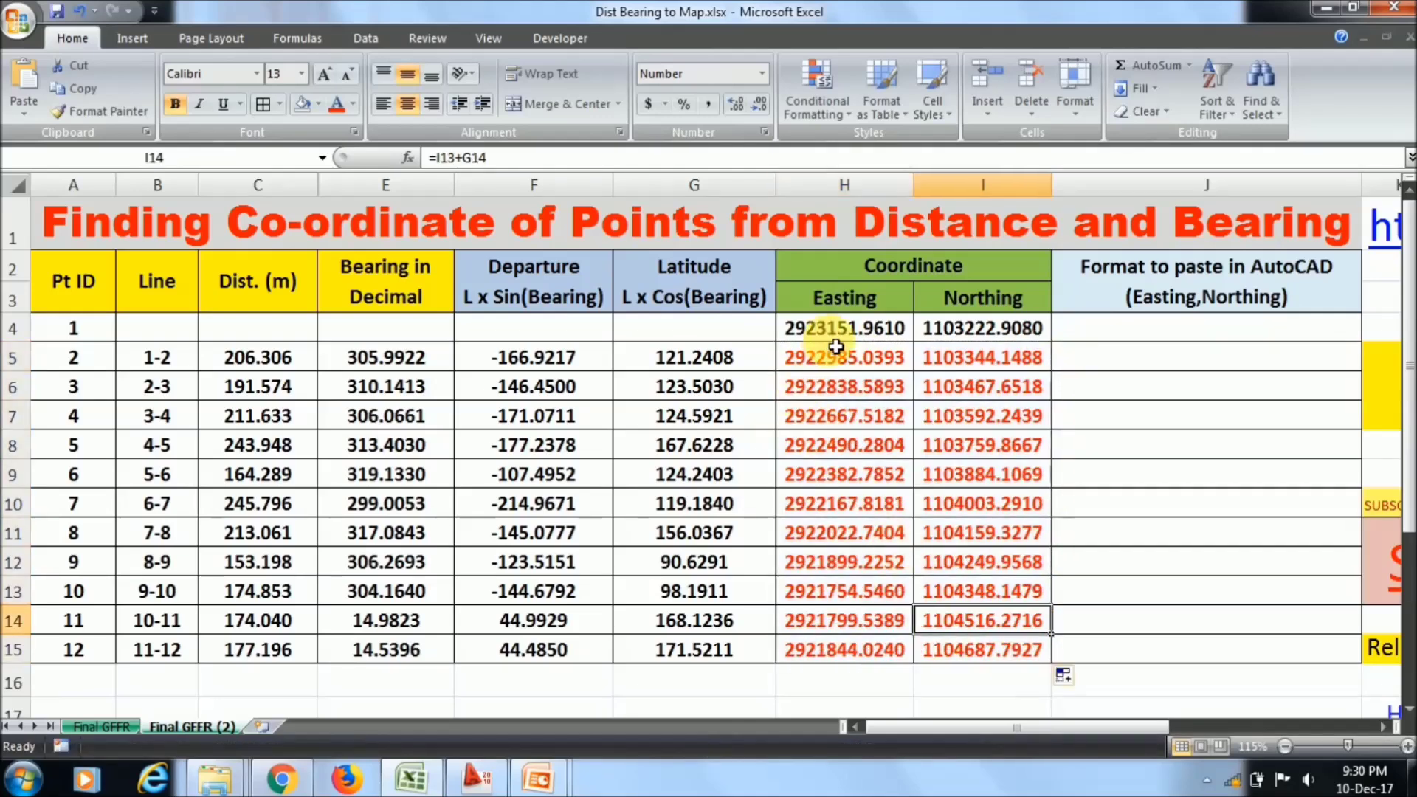
pyautogui.moveTo(832, 357); pyautogui.dragTo(1000, 648)
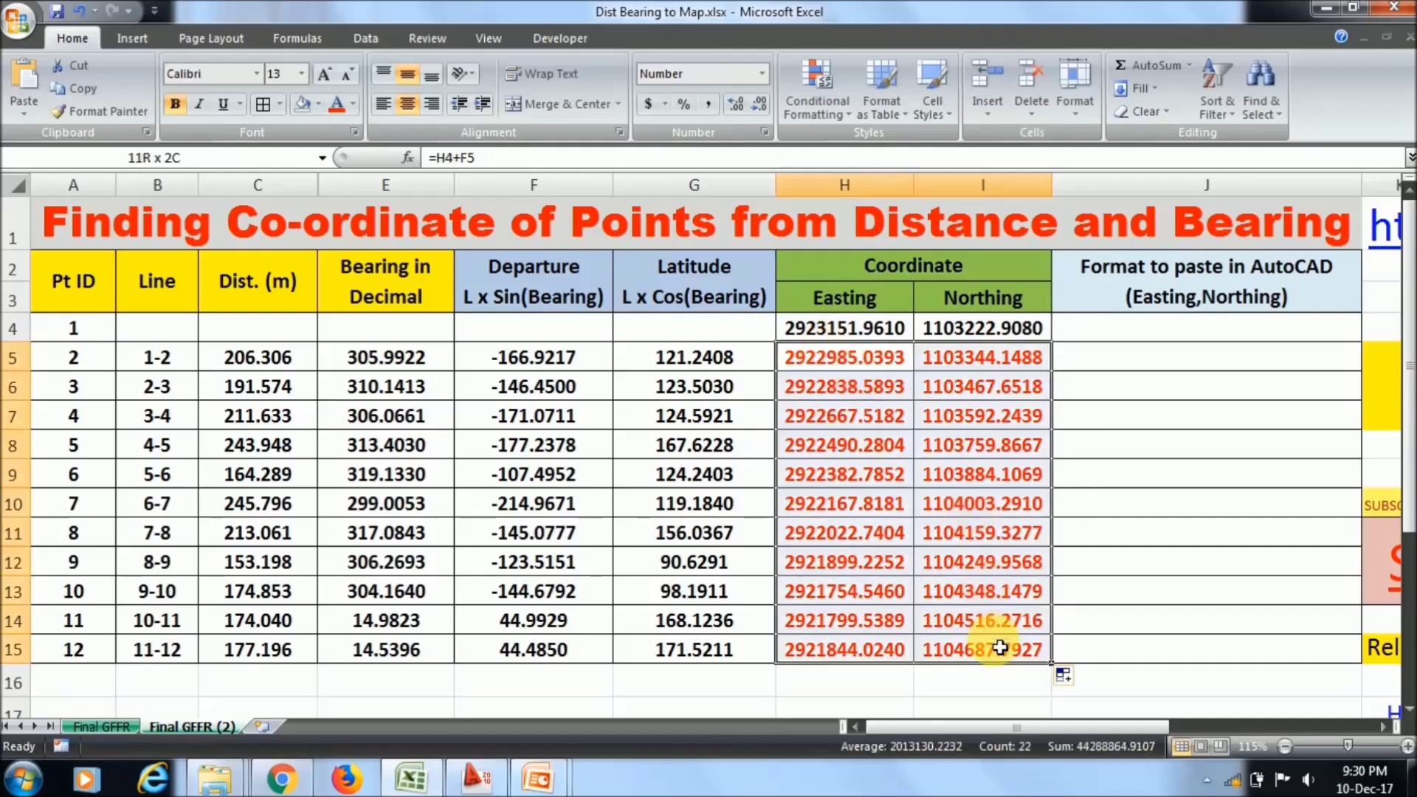
pyautogui.click(353, 104)
pyautogui.click(379, 134)
# Select the full coordinate range H4:I15 and move to J4 for the combined string
pyautogui.moveTo(857, 333); pyautogui.dragTo(997, 654)
pyautogui.moveTo(829, 330); pyautogui.dragTo(961, 667)
pyautogui.click(1129, 332)
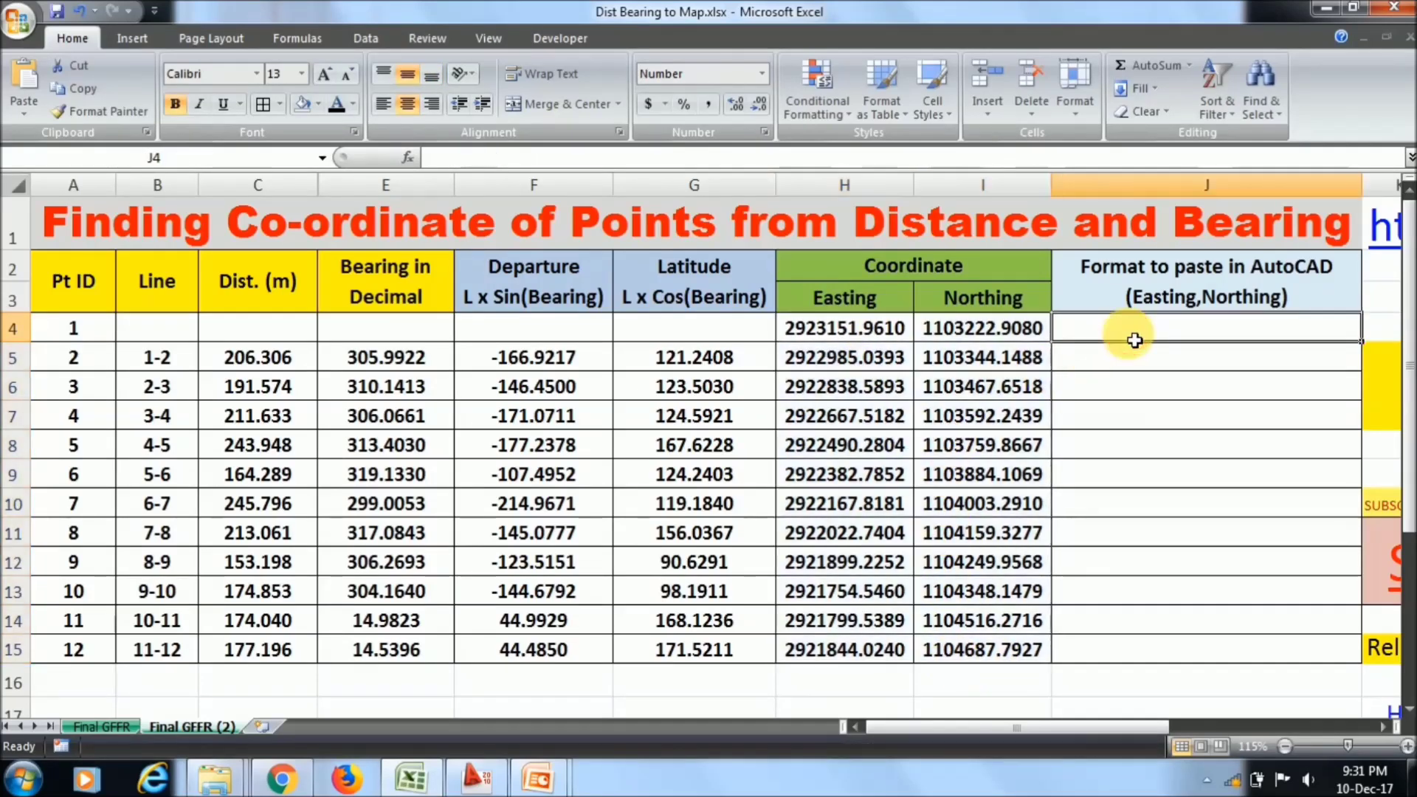
pyautogui.moveTo(845, 332); pyautogui.dragTo(982, 667)
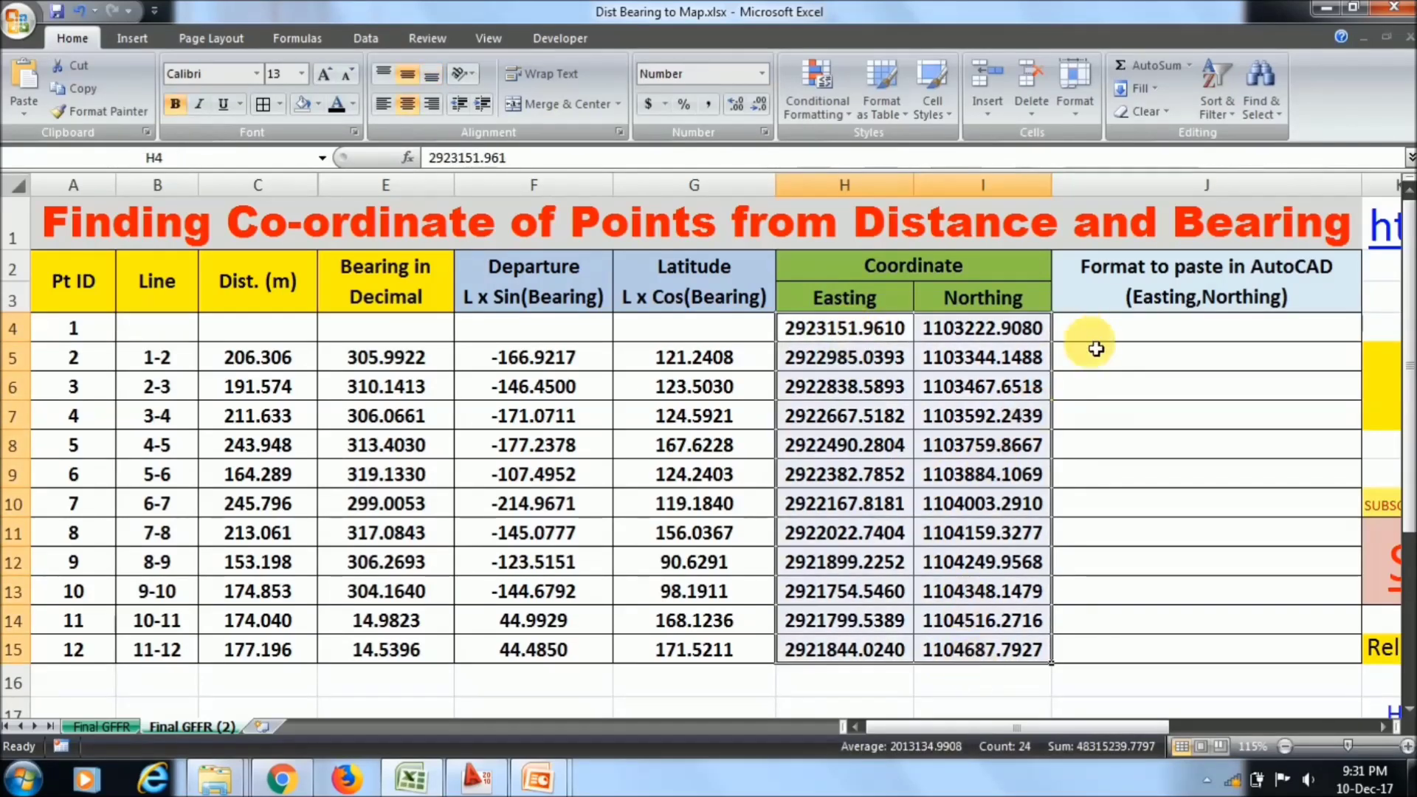
pyautogui.click(1133, 330)
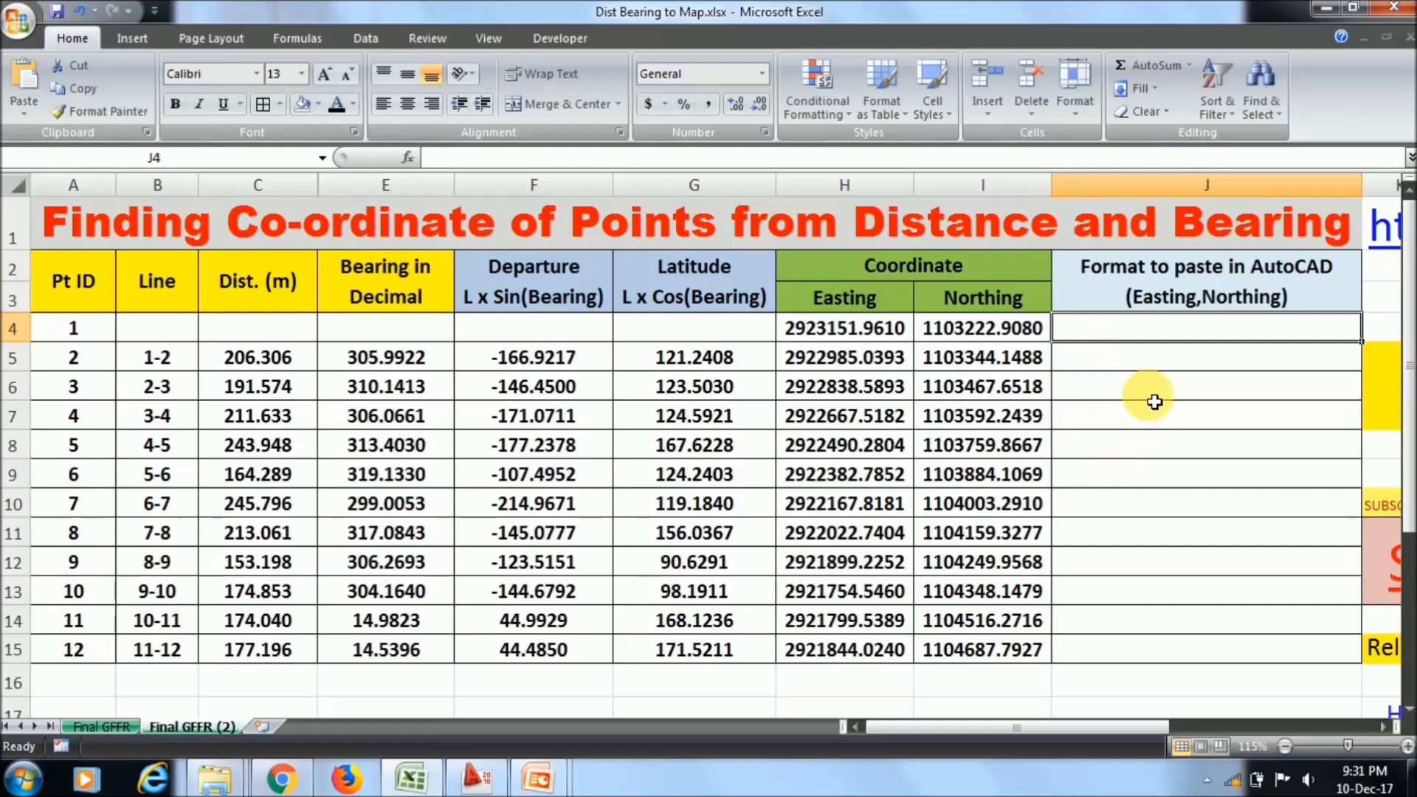
pyautogui.click(866, 334)
pyautogui.moveTo(866, 334); pyautogui.dragTo(989, 657)
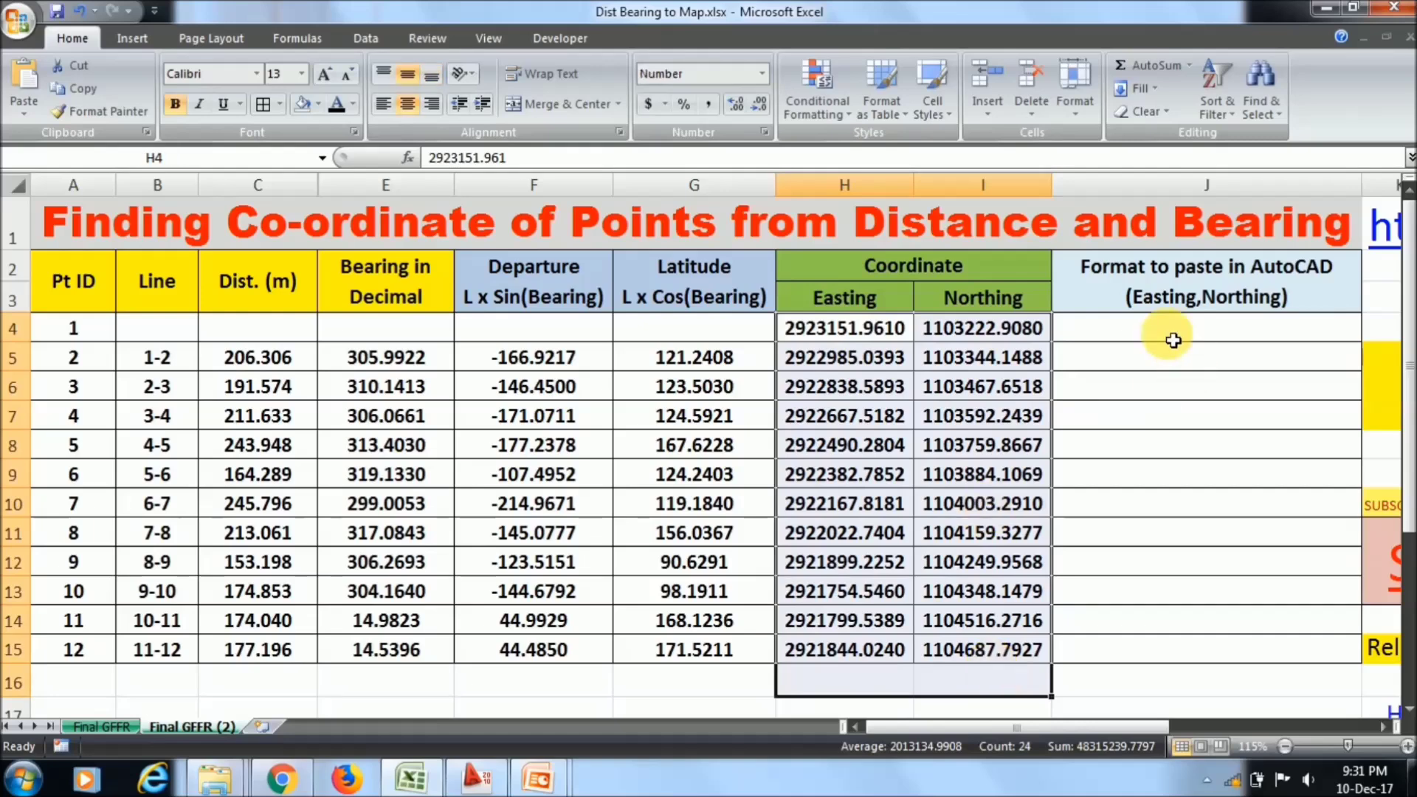
pyautogui.click(1166, 332)
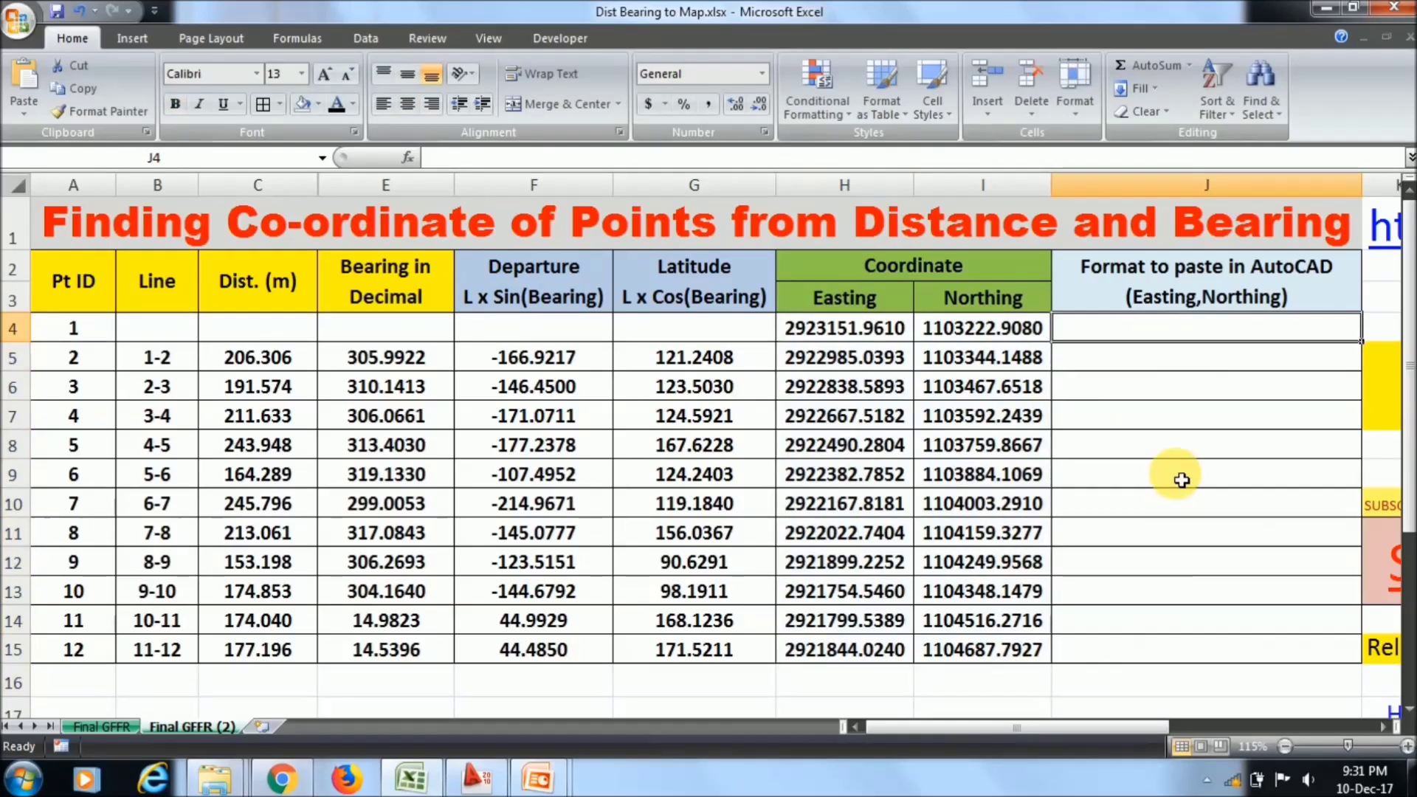
# Enter =H4&","&I4 in J4, fill it to J15, and copy the twelve Easting,Northing strings
pyautogui.write('=')
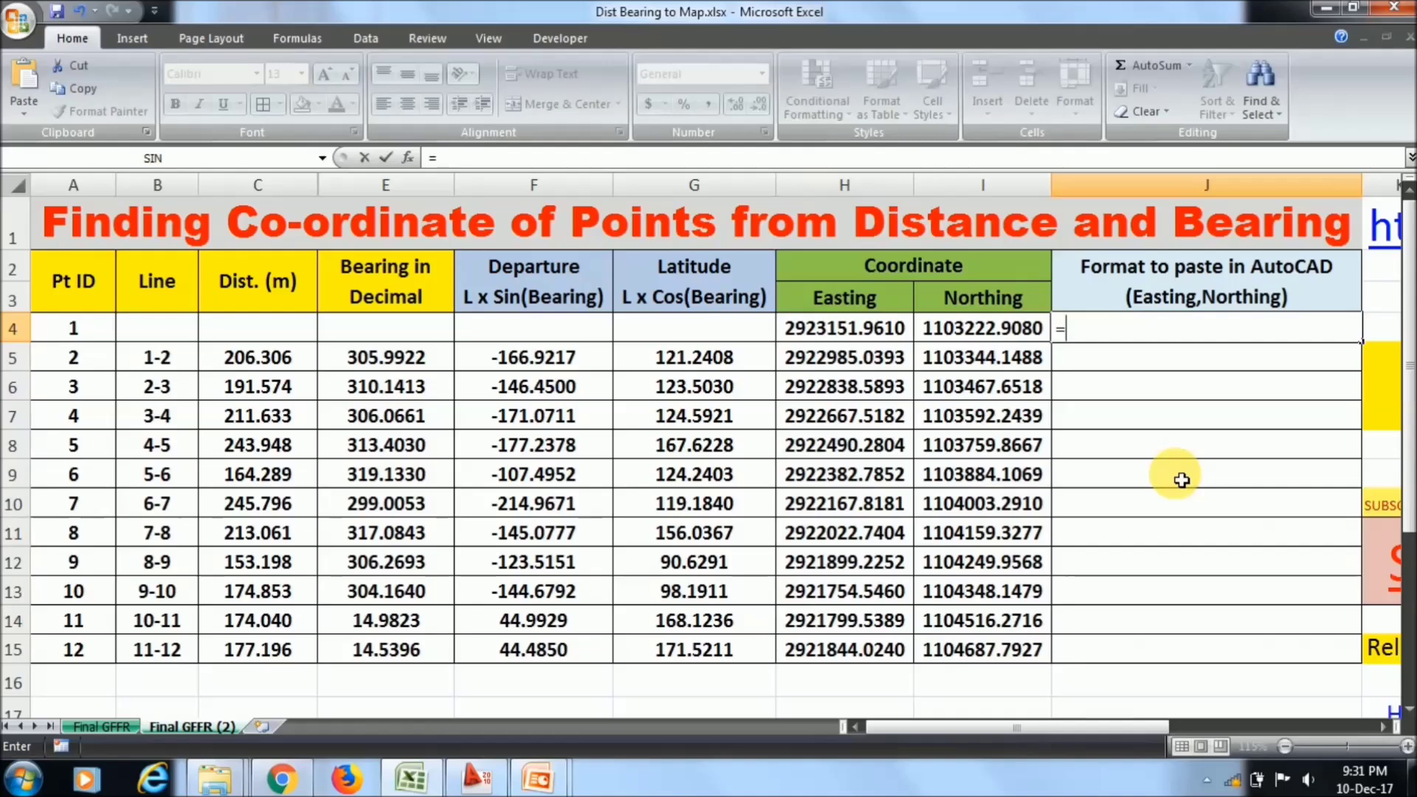
pyautogui.click(877, 330)
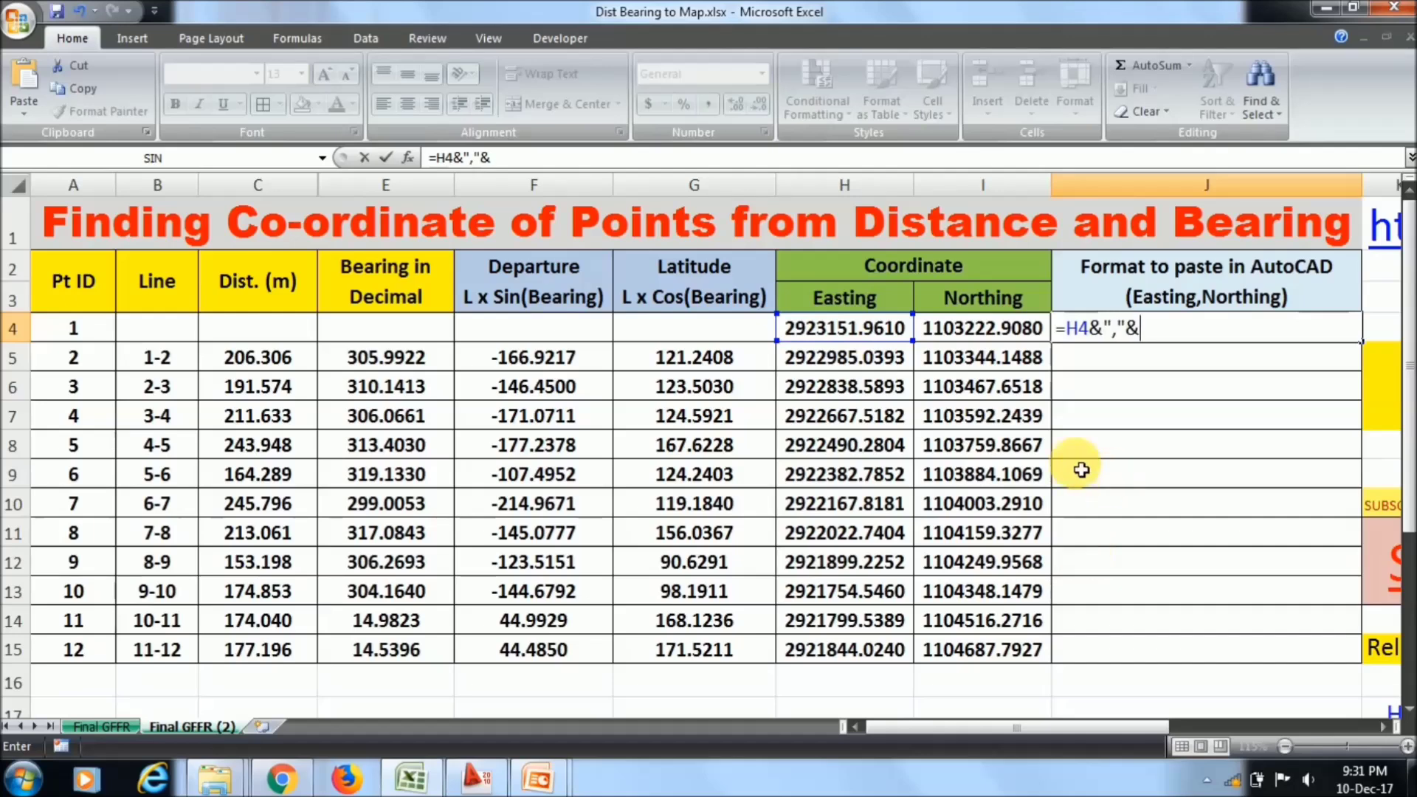
pyautogui.click(995, 331)
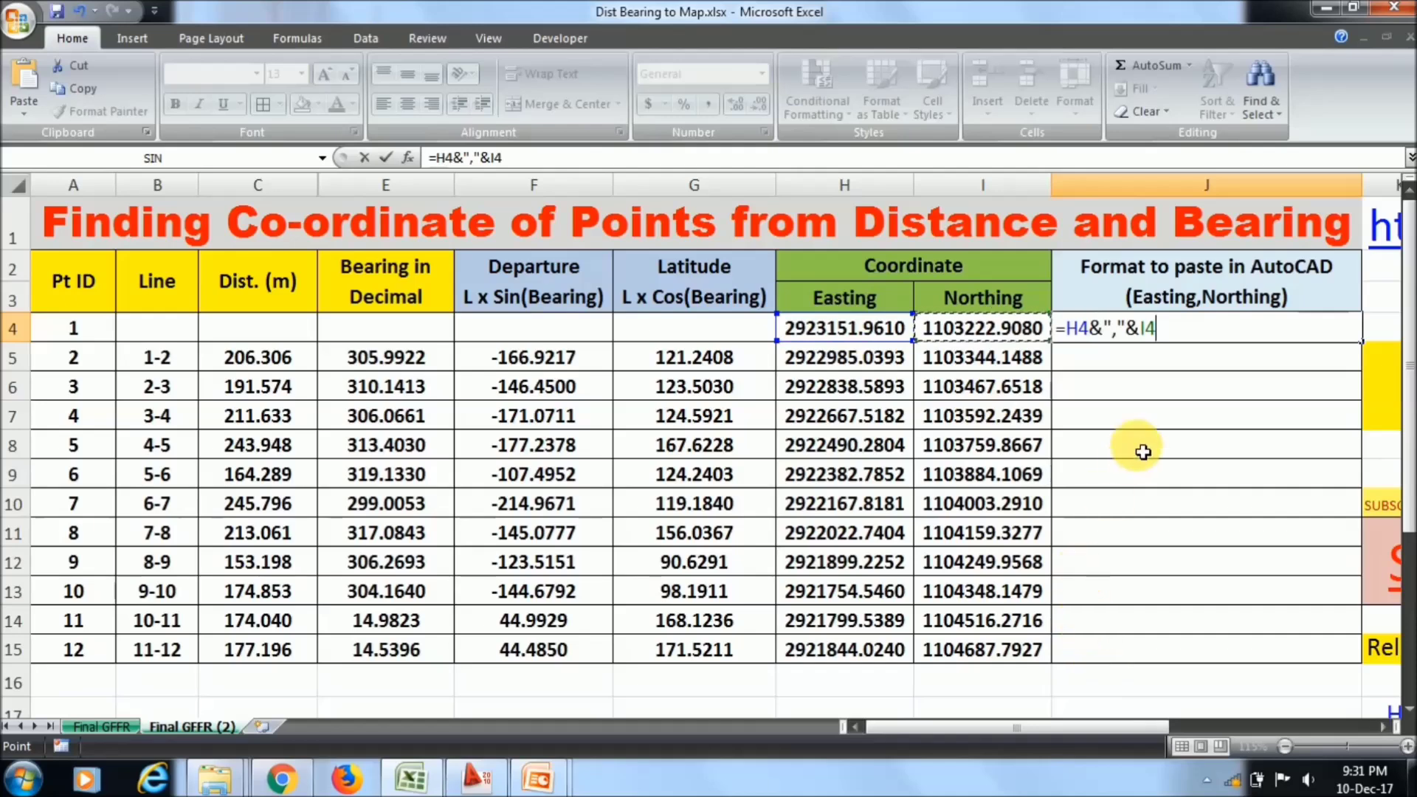
pyautogui.press('Return')
pyautogui.click(1266, 326)
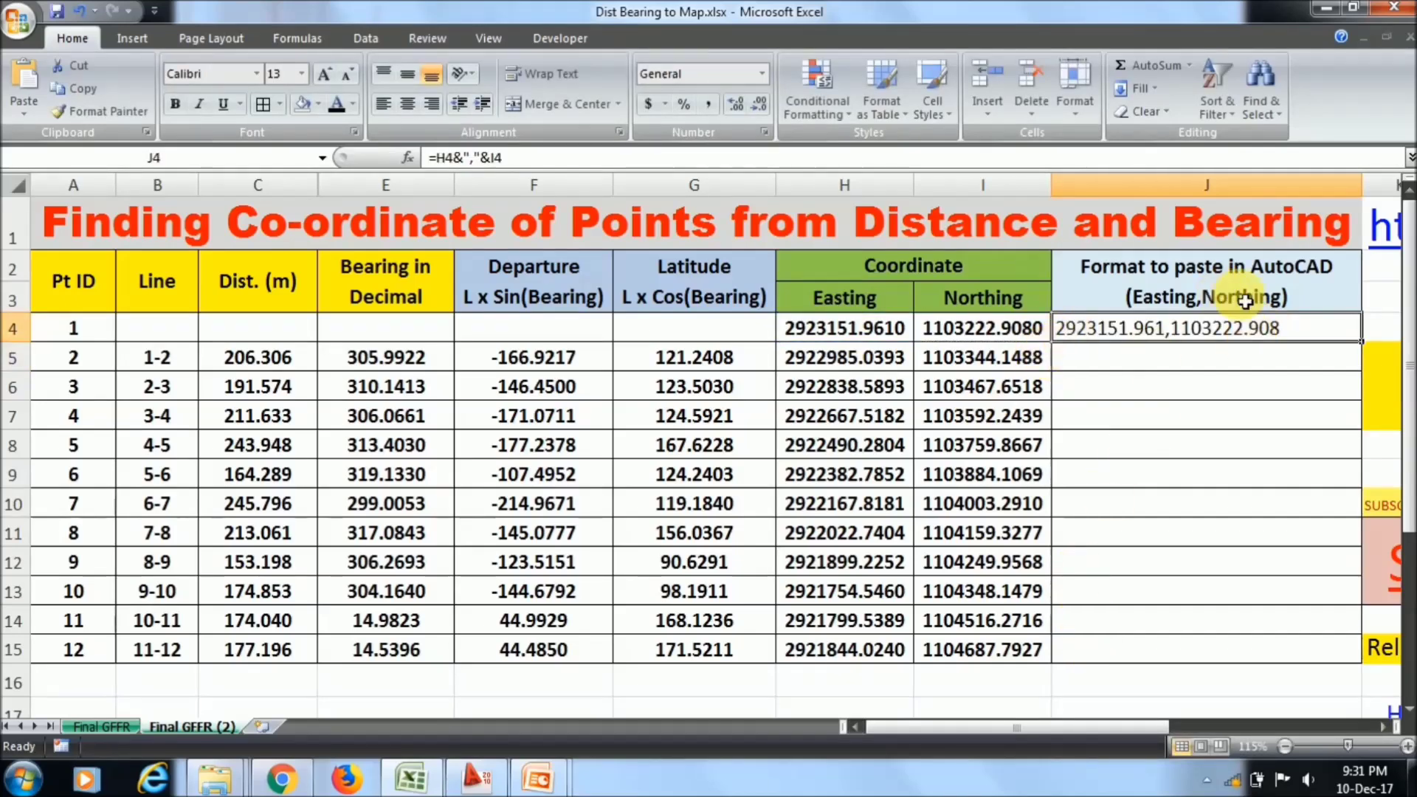
pyautogui.moveTo(1371, 352); pyautogui.dragTo(1371, 669)
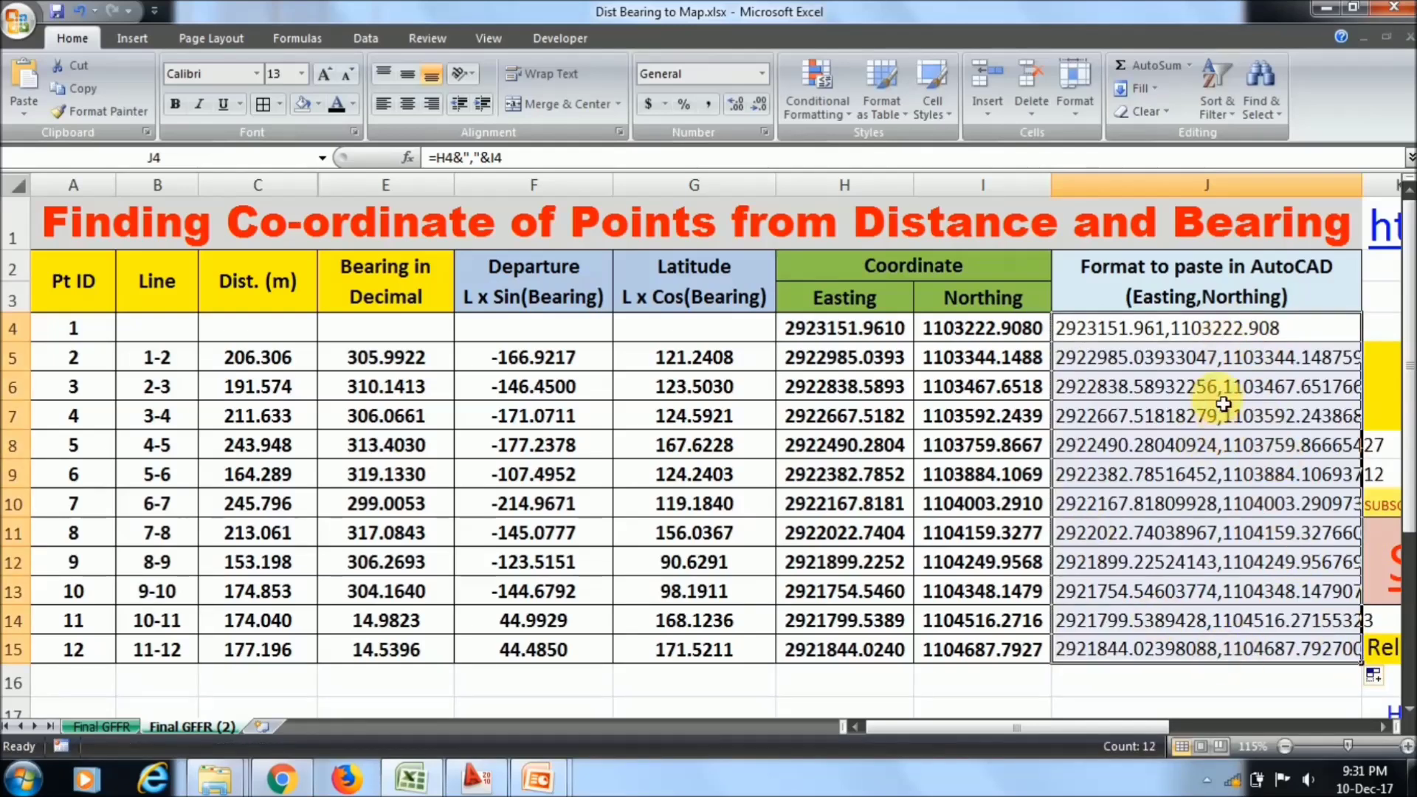
pyautogui.rightClick(1217, 375)
pyautogui.click(1037, 405)
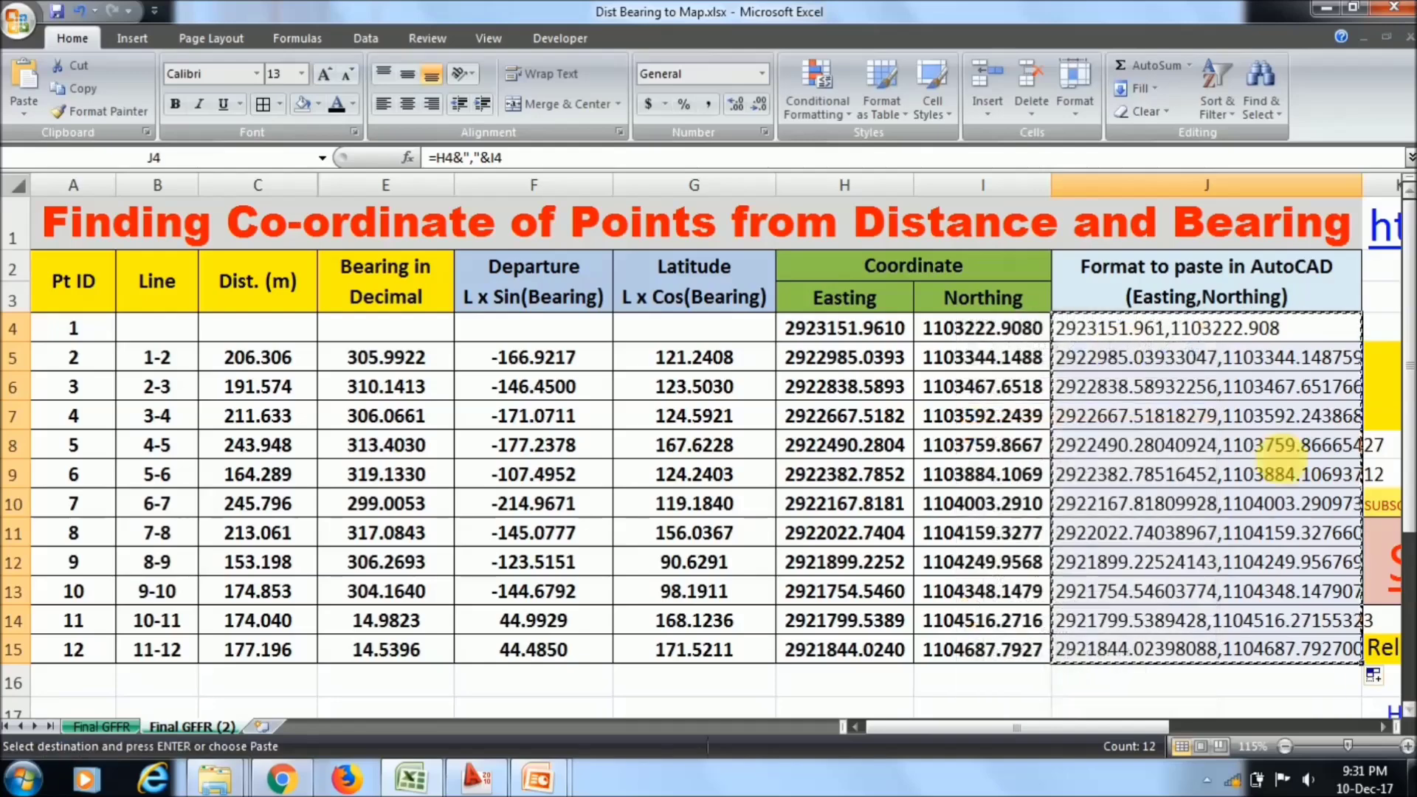
# In AutoCAD 2010, start a PL polyline and paste the copied coordinates as its vertices
pyautogui.click(22, 779)
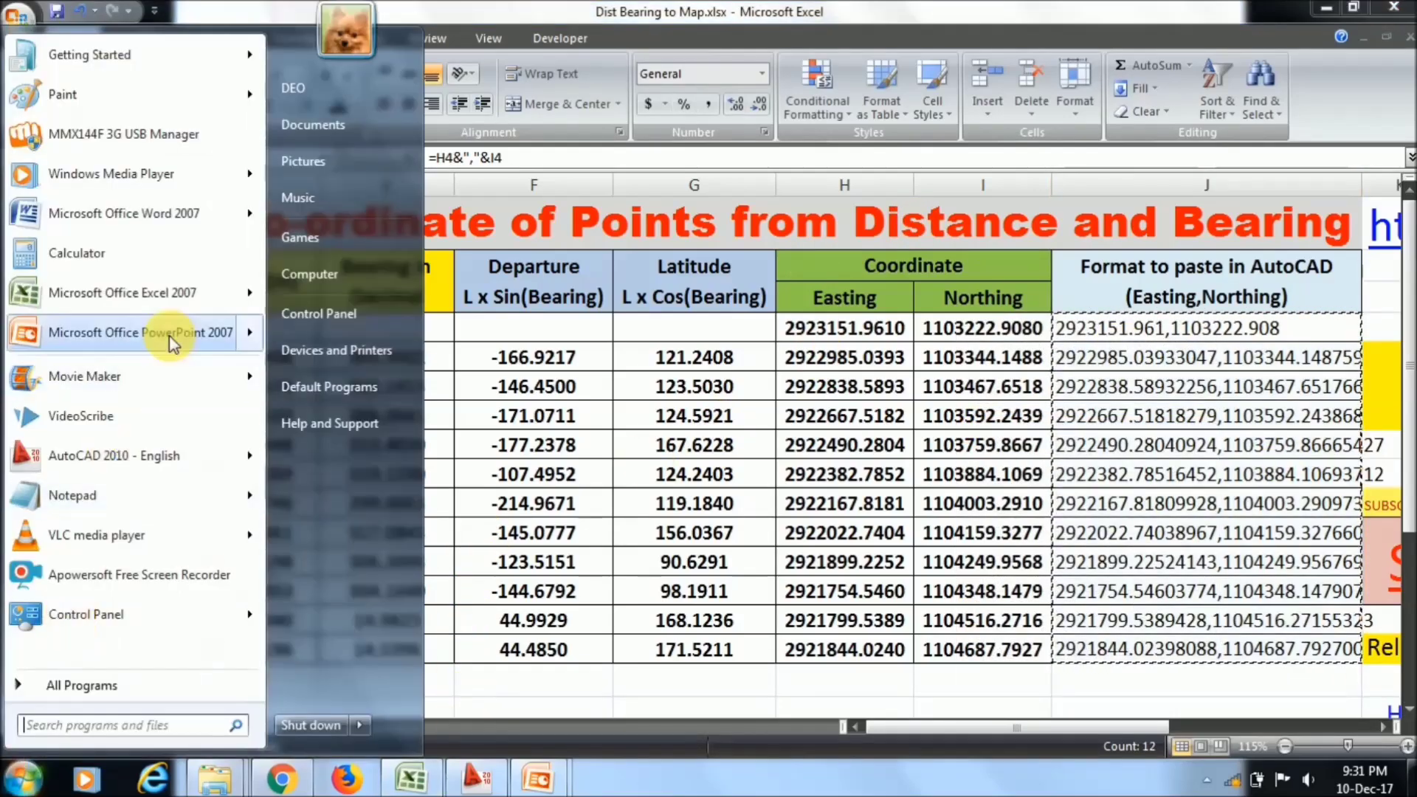
pyautogui.click(476, 779)
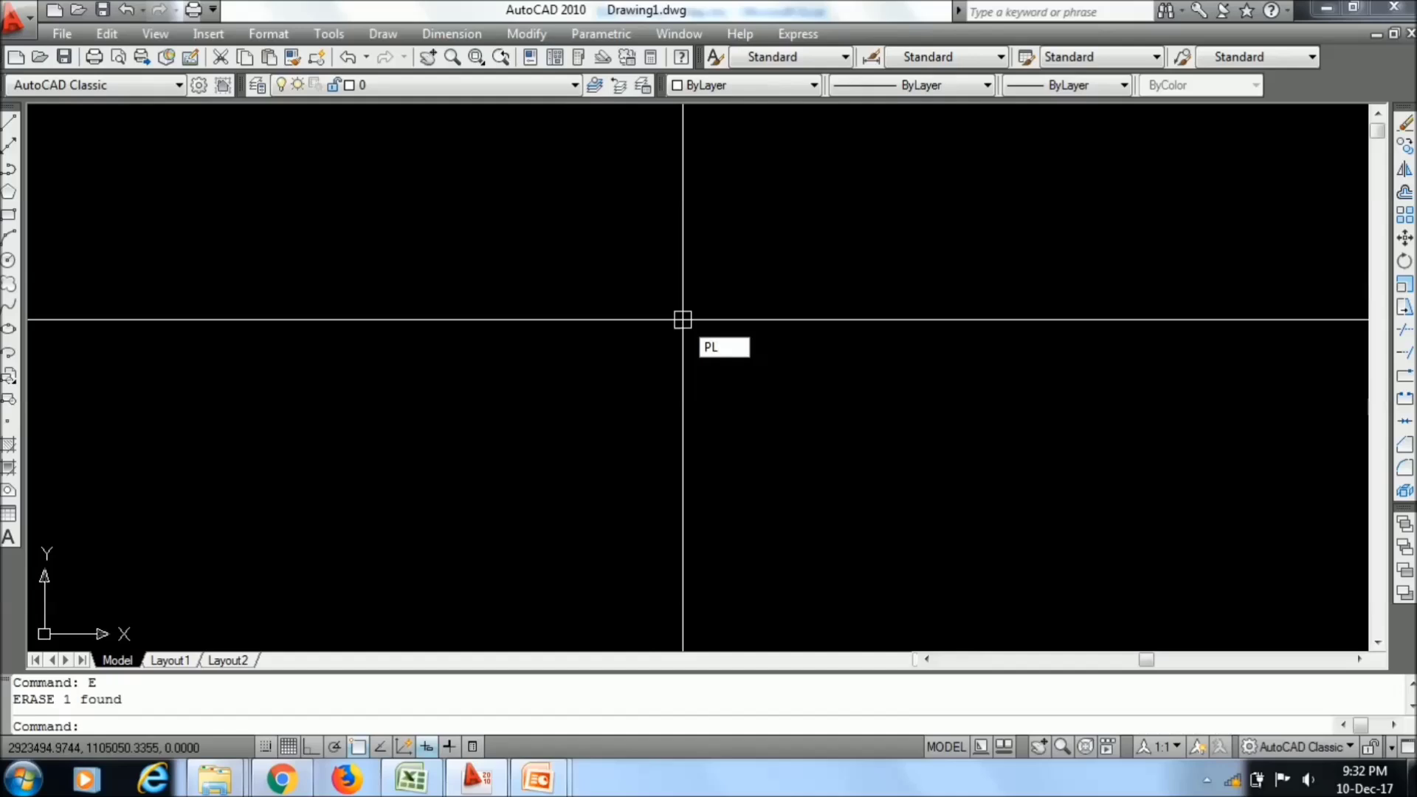
pyautogui.write('PL')
pyautogui.press('Return')
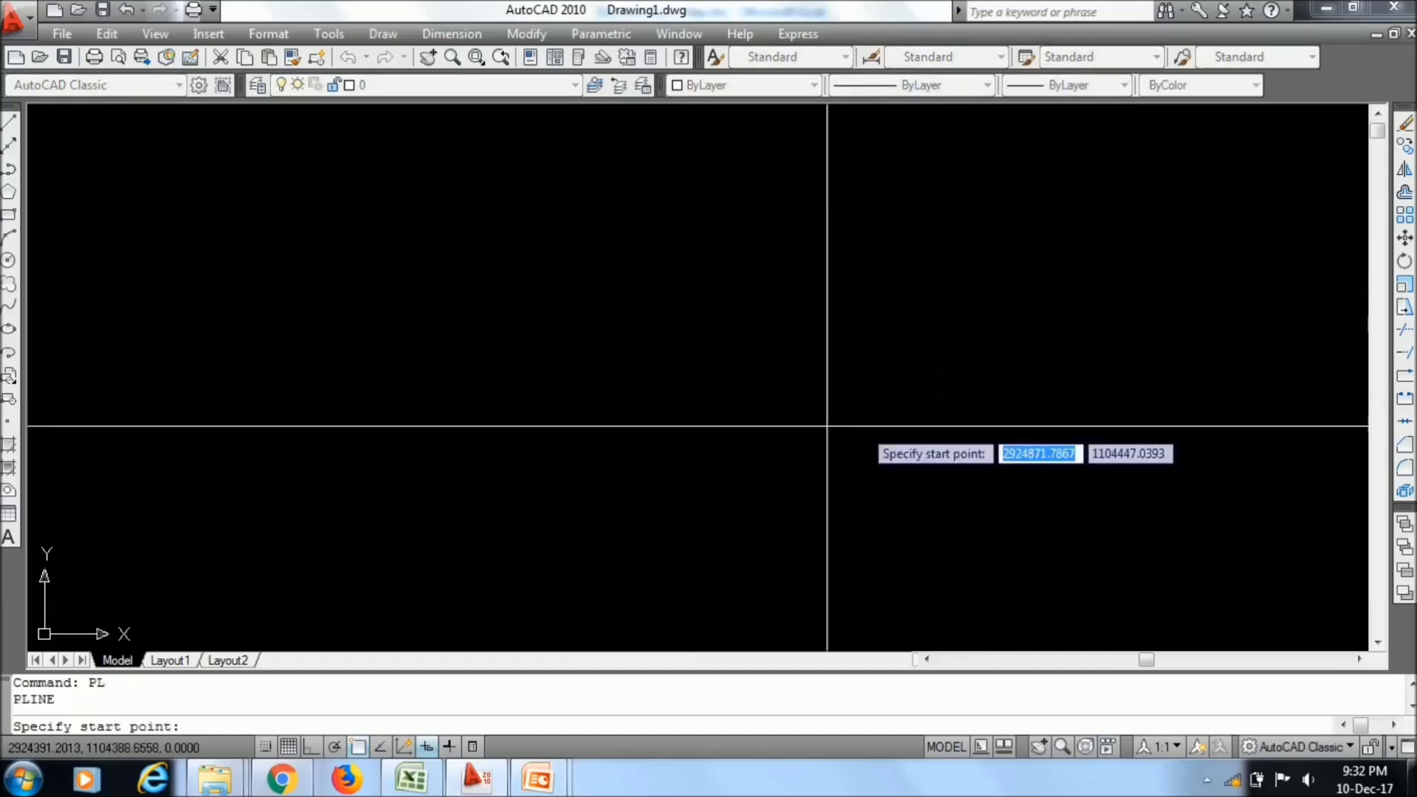
pyautogui.click(355, 708)
pyautogui.rightClick(349, 707)
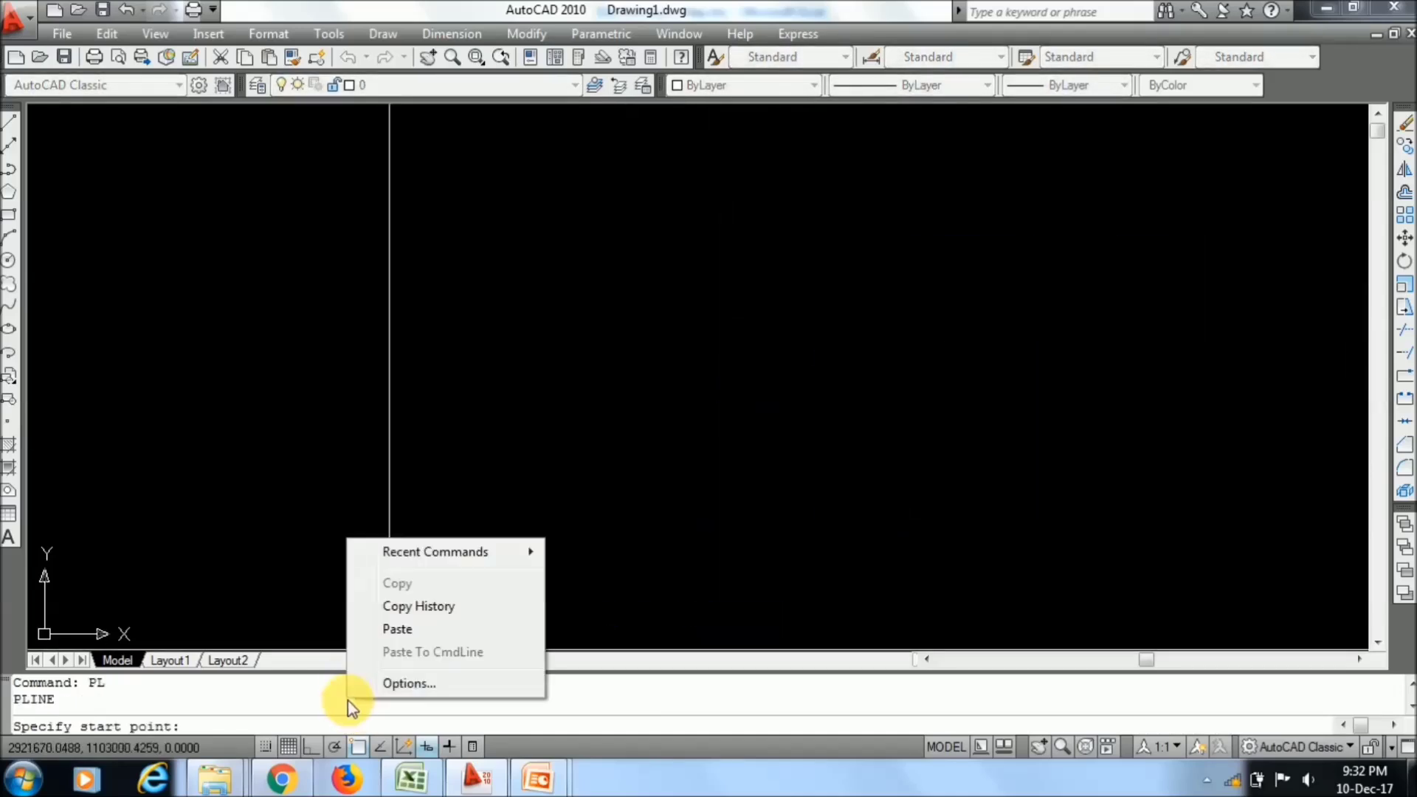
pyautogui.click(436, 632)
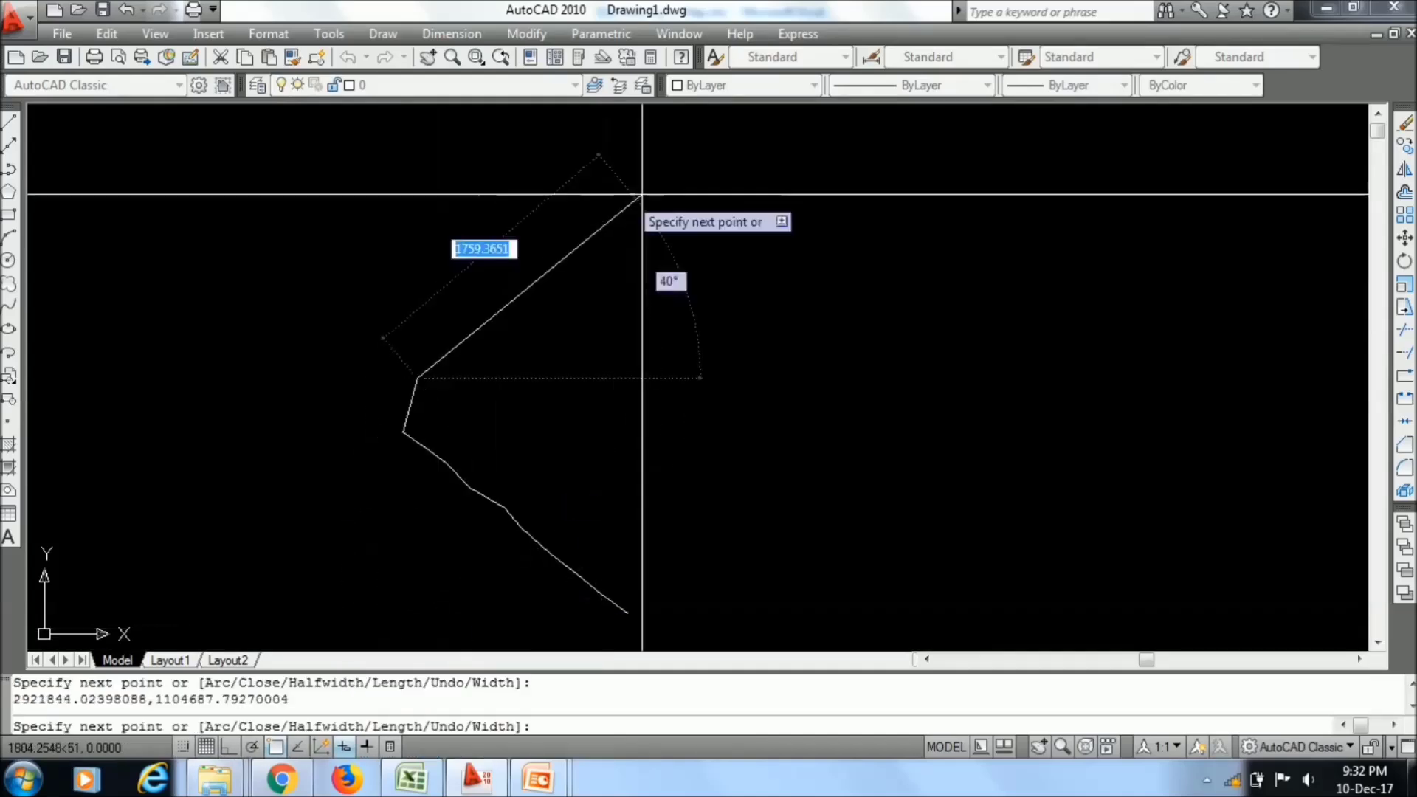
pyautogui.press('Return')
# Inspect the new polyline, toggle the coordinate readout, and minimise AutoCAD
pyautogui.scroll(3, 505, 451)
pyautogui.scroll(-3, 522, 253)
pyautogui.scroll(3, 560, 310)
pyautogui.click(560, 310)
pyautogui.moveTo(706, 302); pyautogui.dragTo(699, 364)
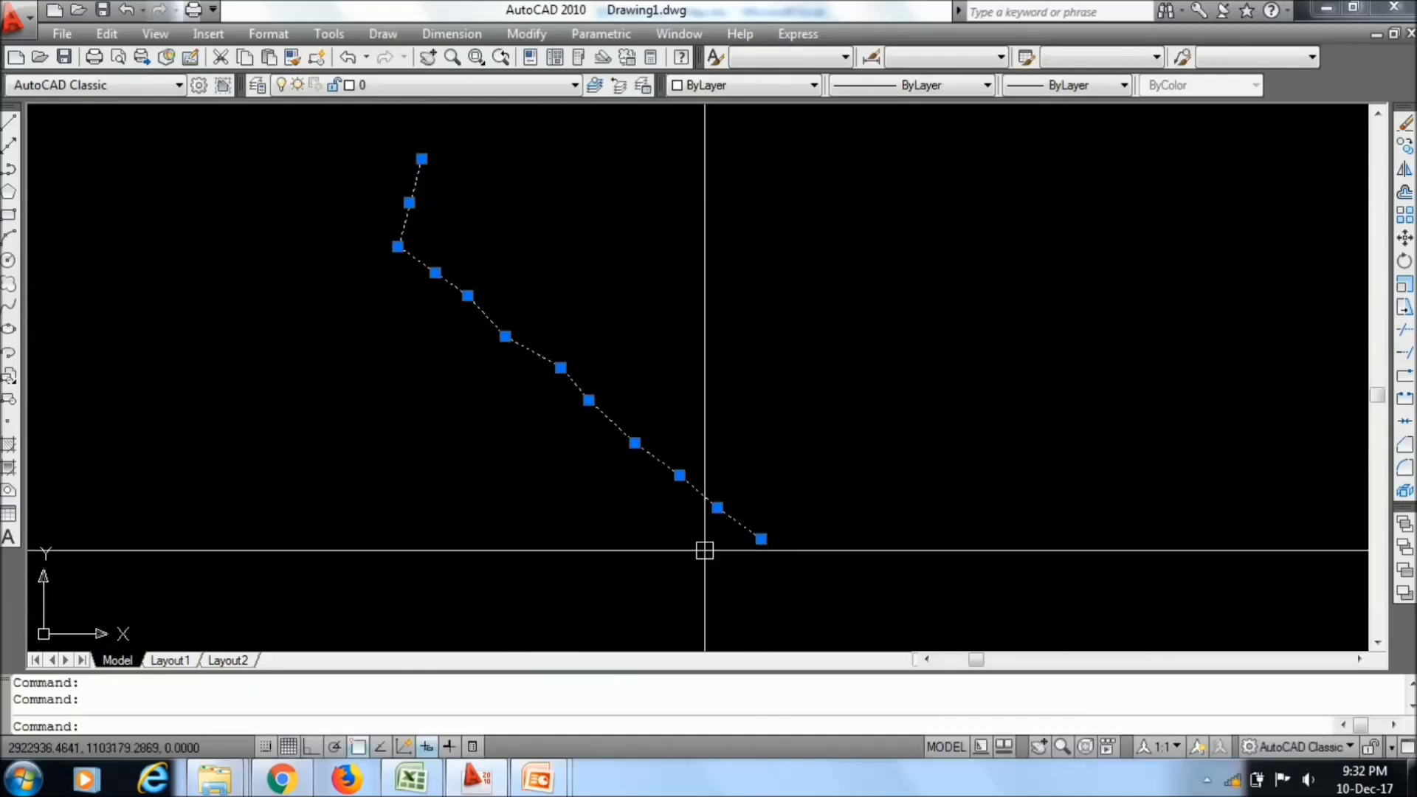
pyautogui.click(16, 750)
pyautogui.click(111, 746)
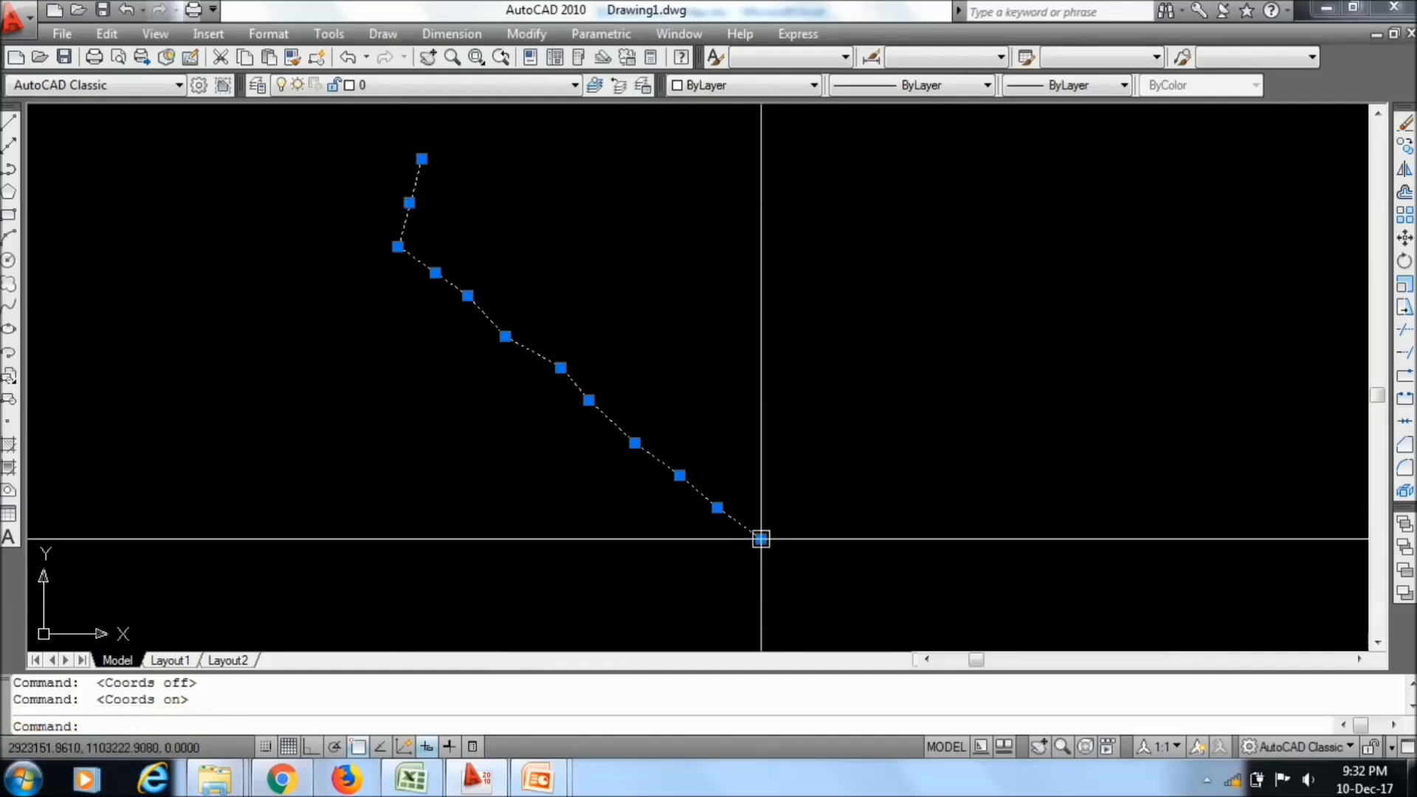
pyautogui.click(1327, 8)
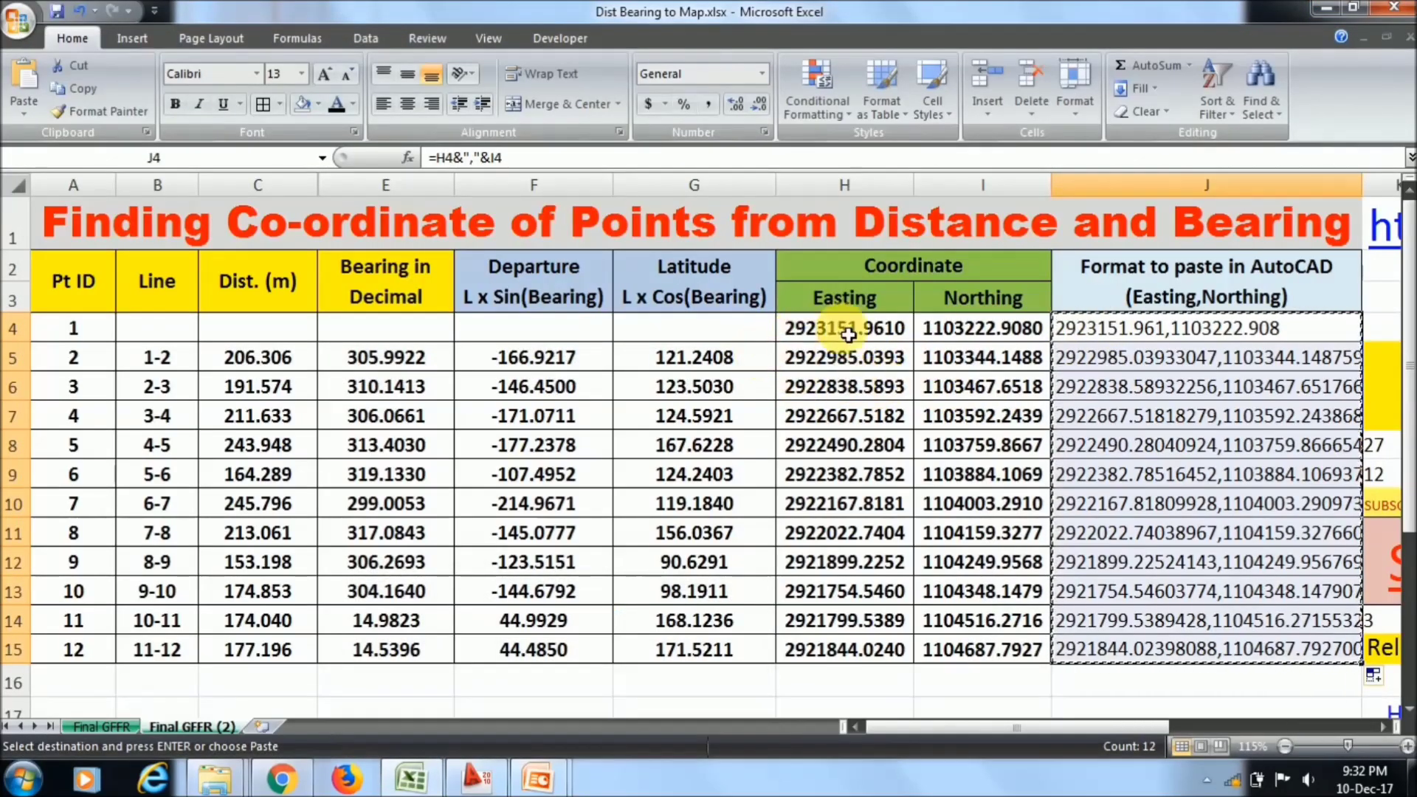
pyautogui.click(97, 222)
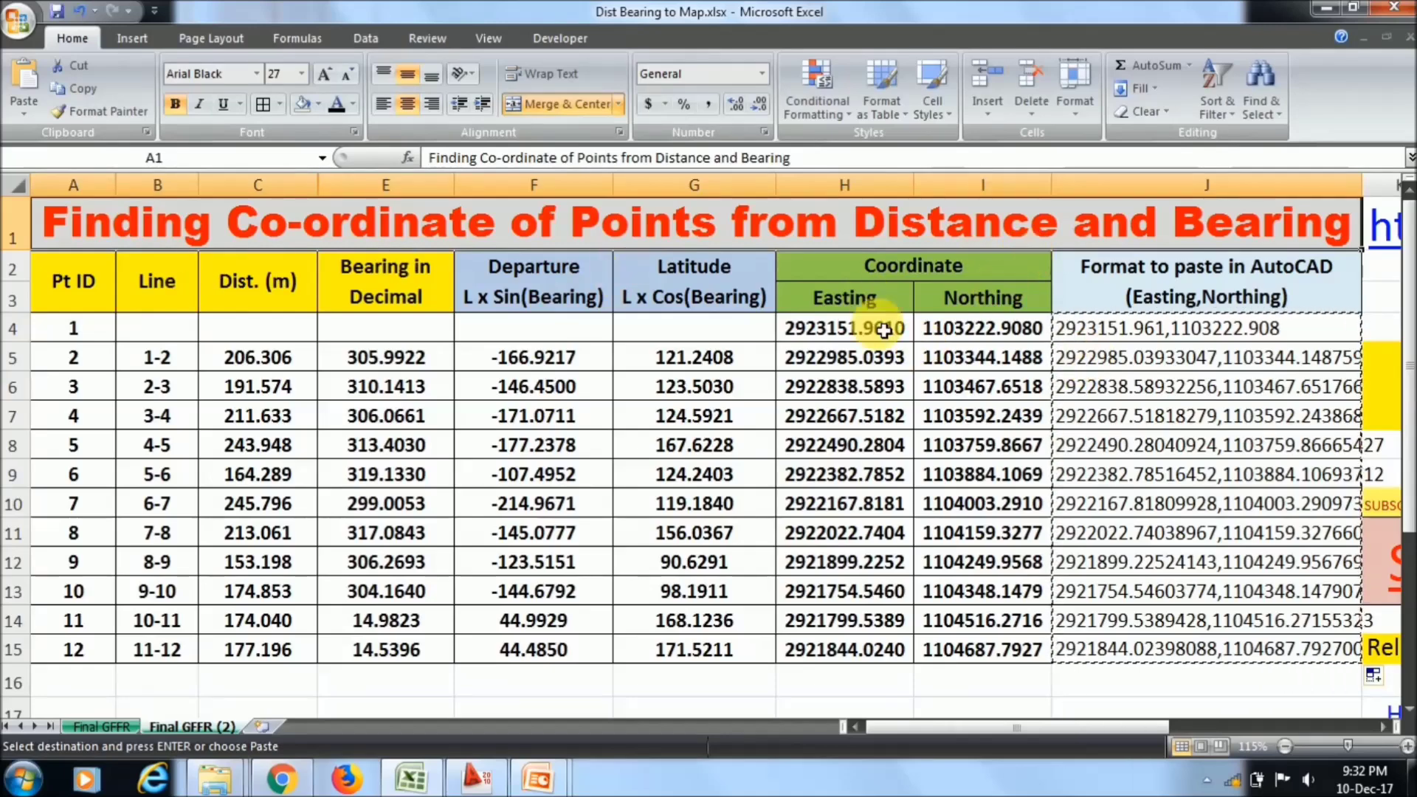
pyautogui.click(698, 333)
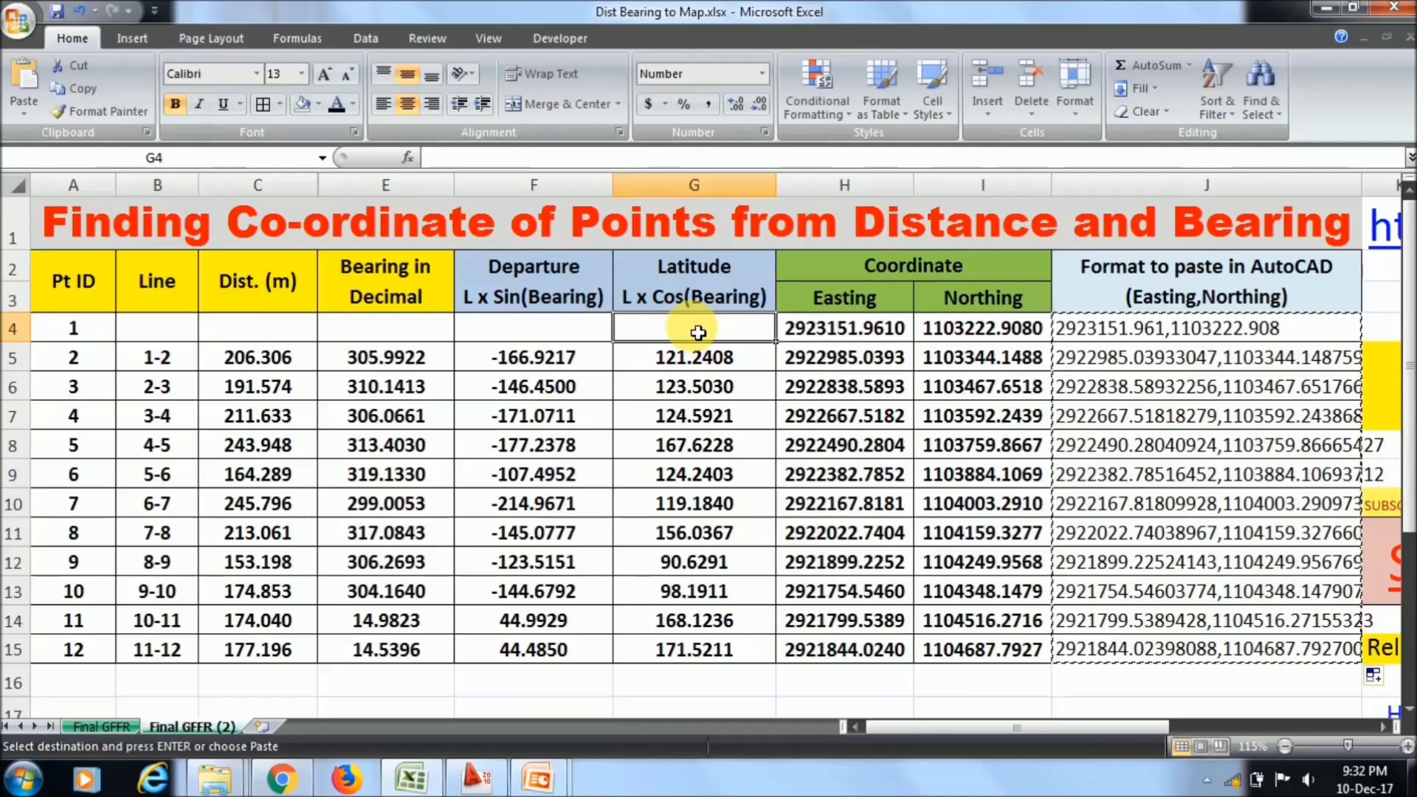